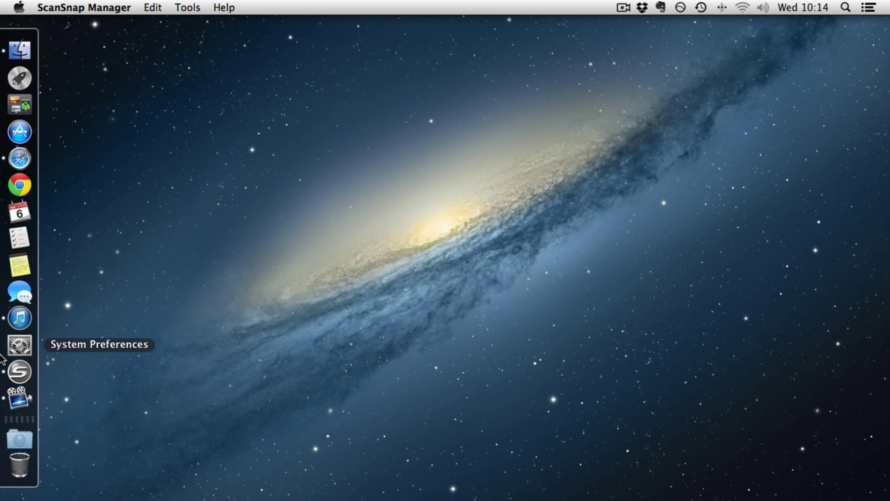
Step: Bring the Hazel product page window forward and show all Safari windows in Mission Control
left_click(16, 163)
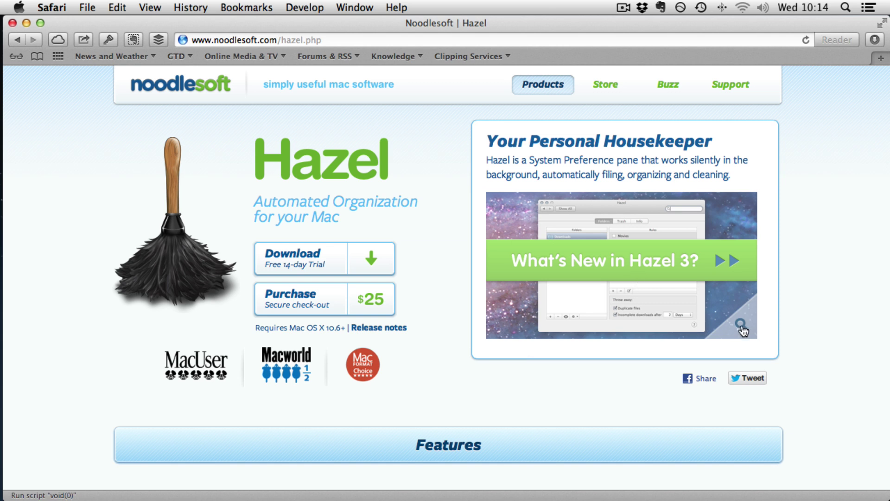
key("ctrl+Up")
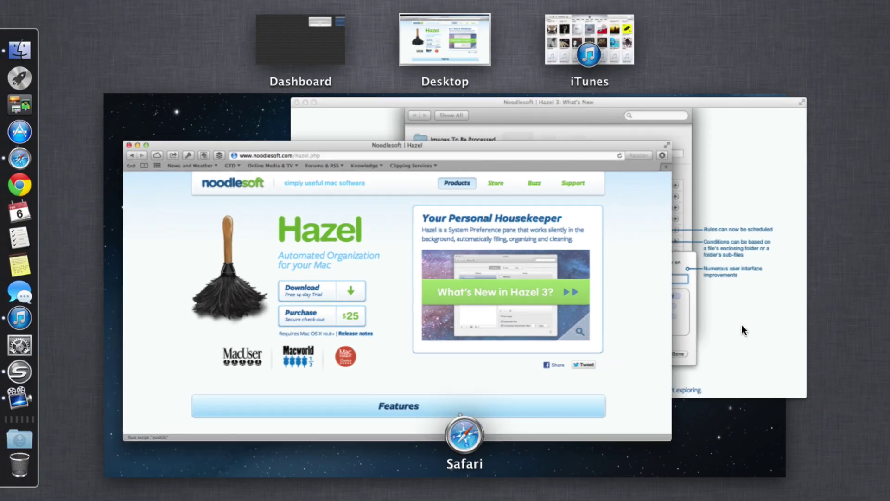
Step: Open the 'Hazel 3: What's New' window, read it, then hide Safari with Cmd+H
left_click(771, 250)
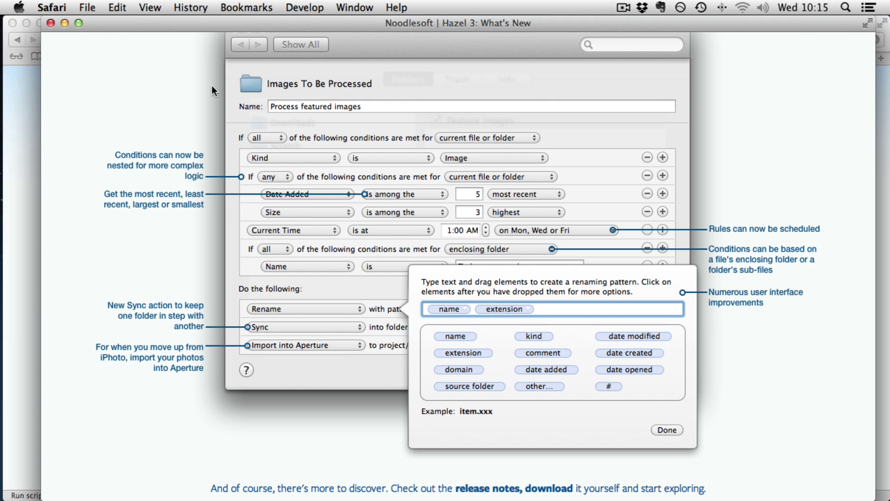
key("super+h")
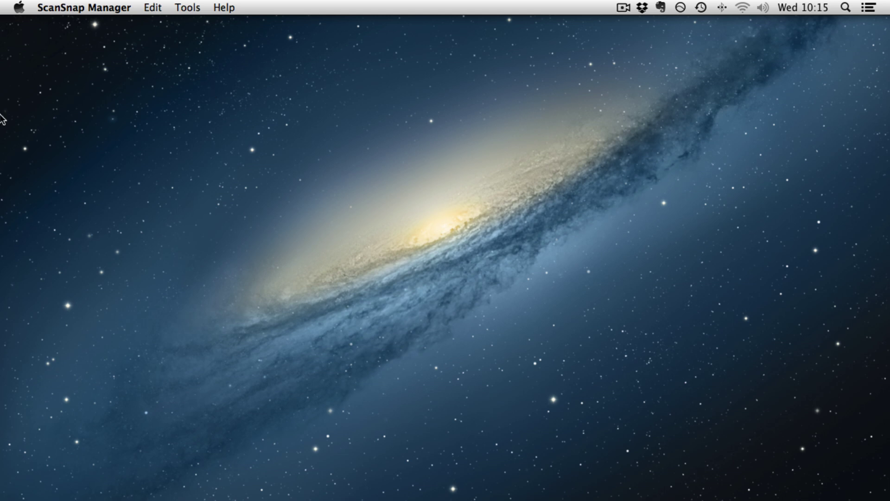
Step: Install Hazel.prefPane from the disk image for this user only and load the sample rules
mouse_move(2, 116)
left_click(19, 49)
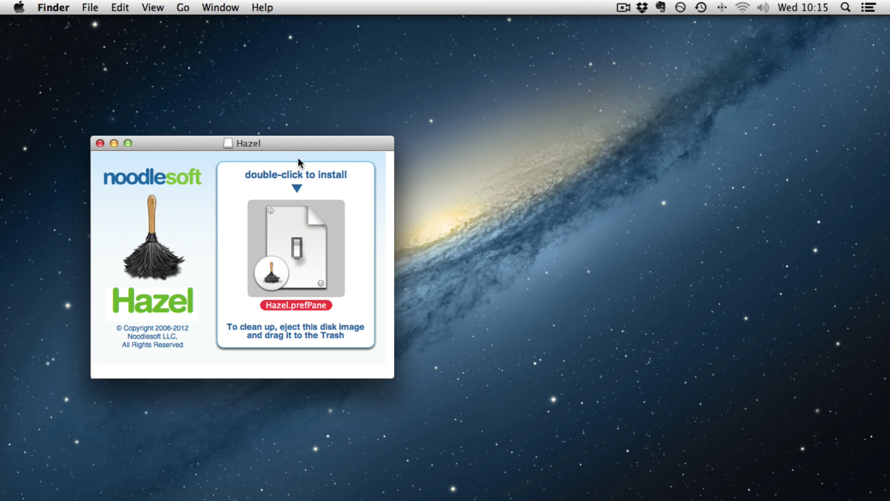
left_click_drag(298, 145, 343, 146)
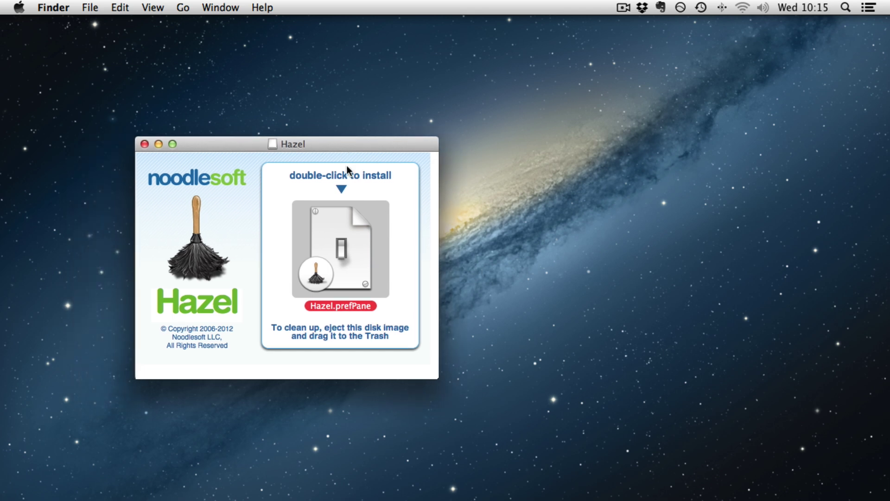
double_click(342, 247)
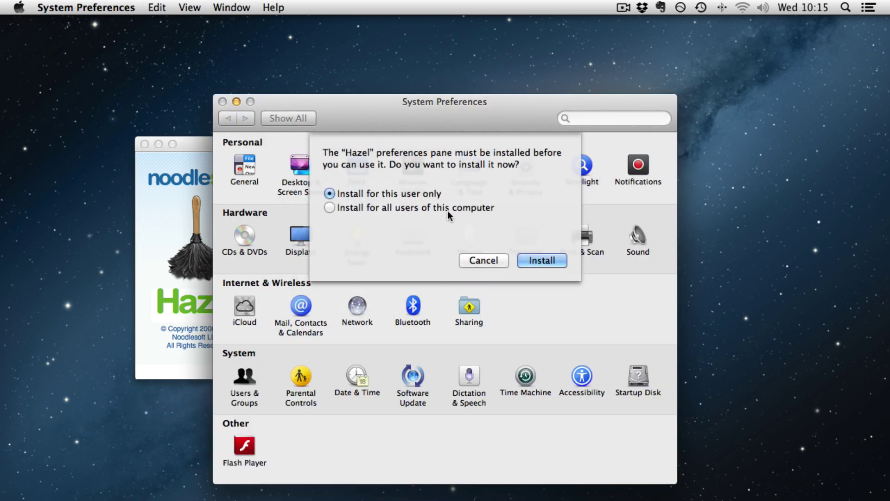
left_click(553, 260)
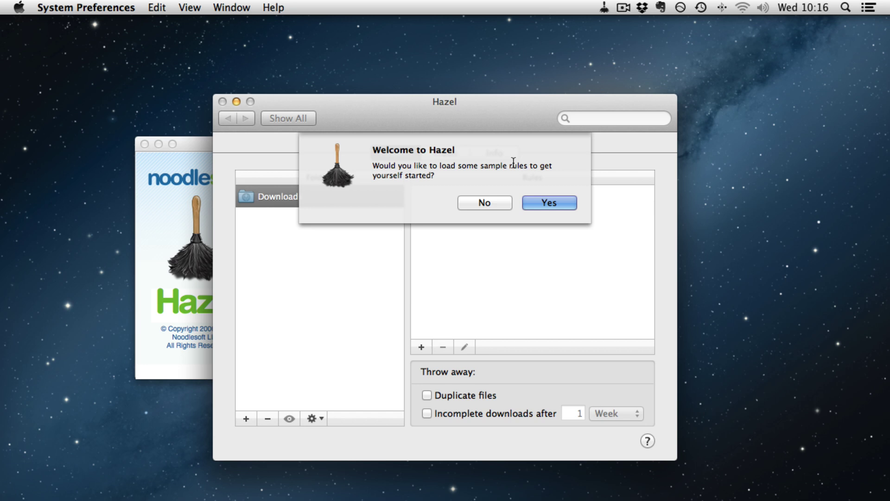
left_click(565, 205)
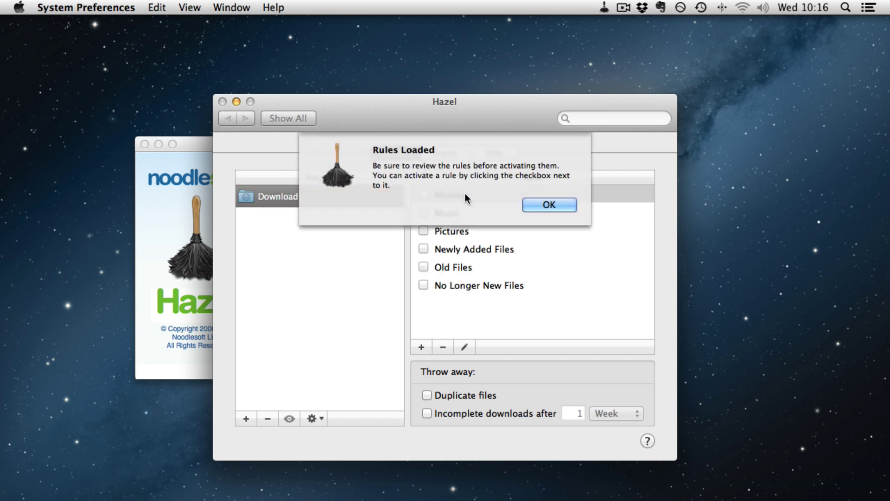
left_click(564, 205)
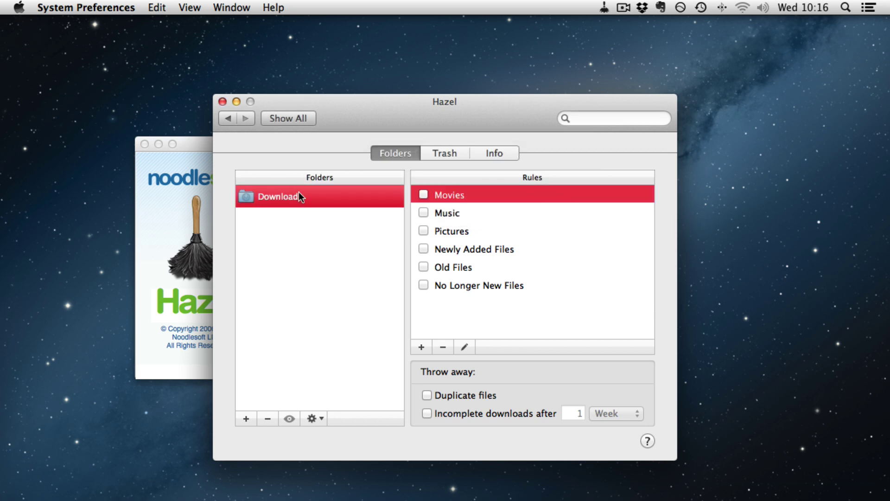
Step: Close the Noodlesoft Hazel disk-image window and toggle the Duplicate files option on, then off
left_click(144, 145)
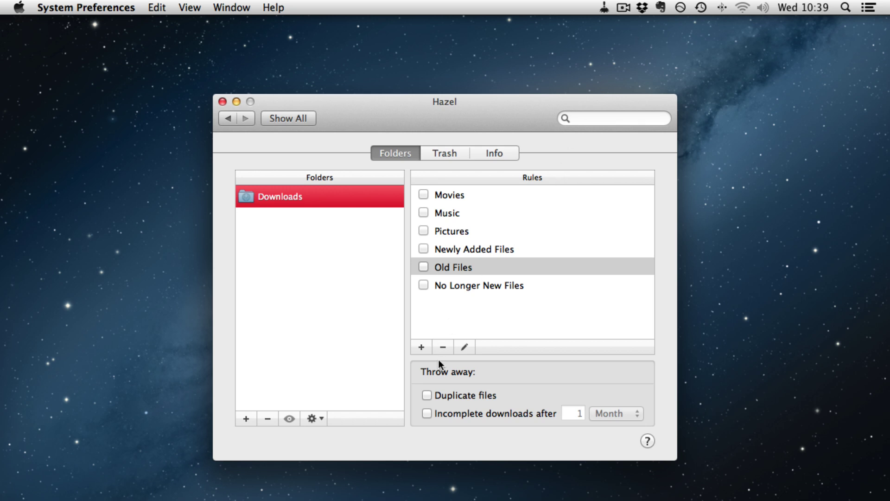
left_click(464, 396)
left_click(464, 396)
left_click(436, 150)
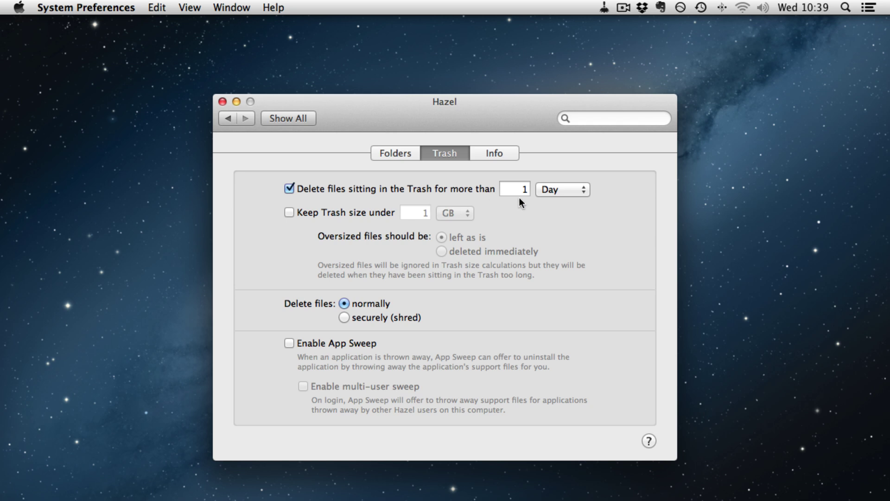
left_click(542, 190)
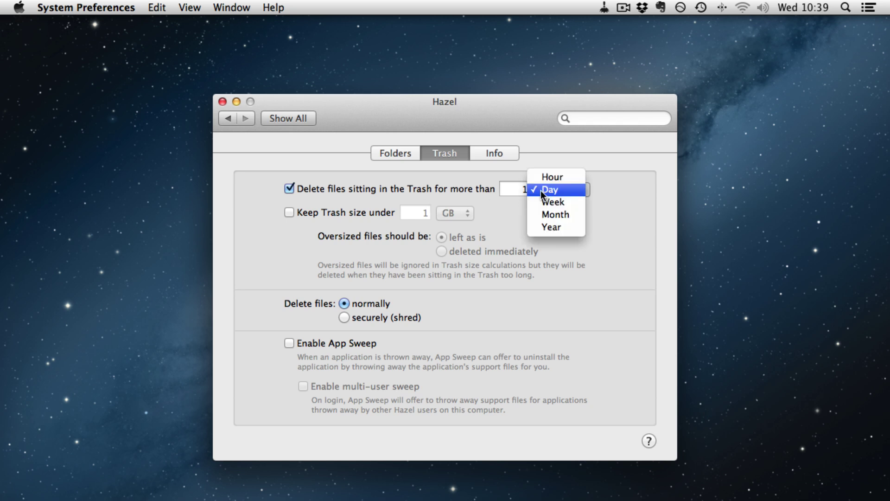
left_click(635, 216)
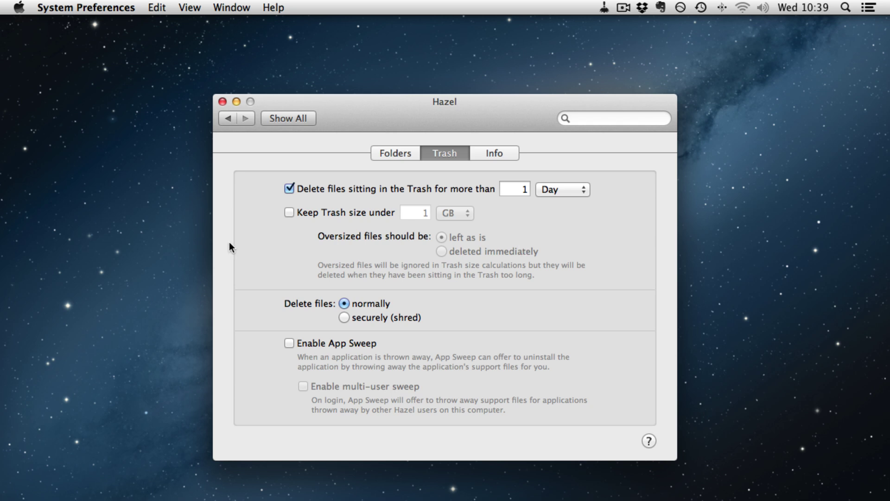
left_click(295, 211)
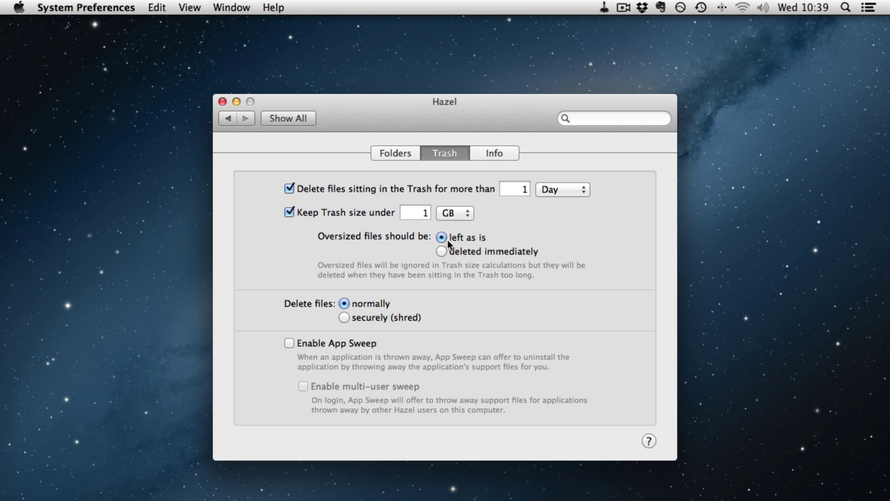
left_click(288, 212)
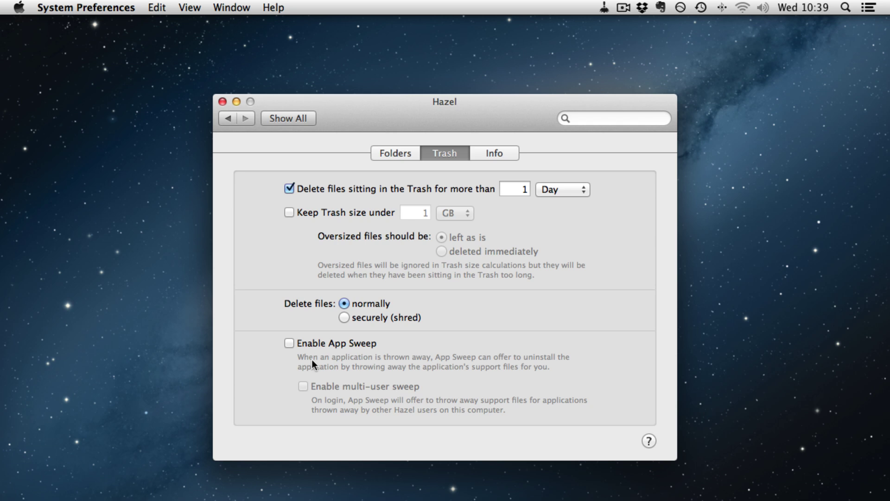
left_click(347, 343)
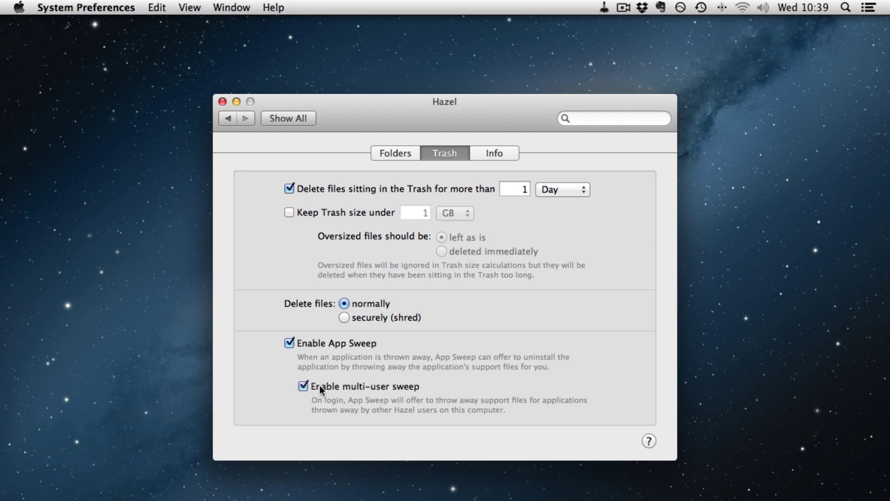
left_click(290, 343)
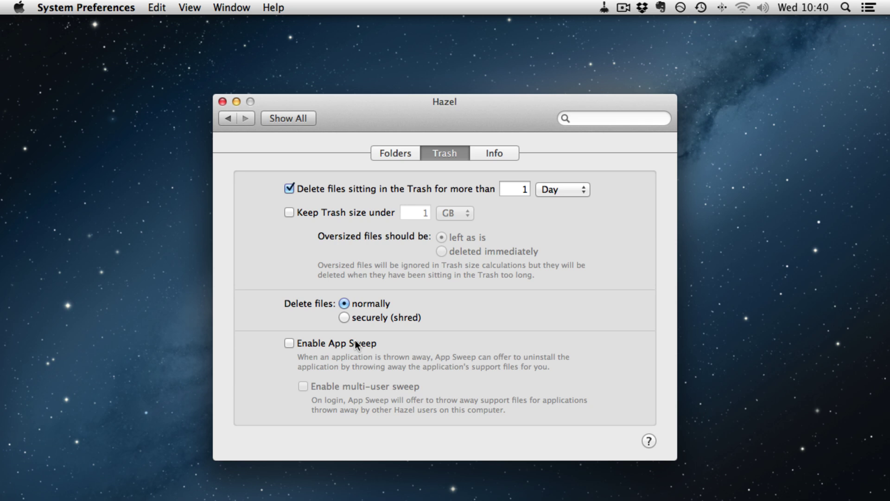
left_click(405, 157)
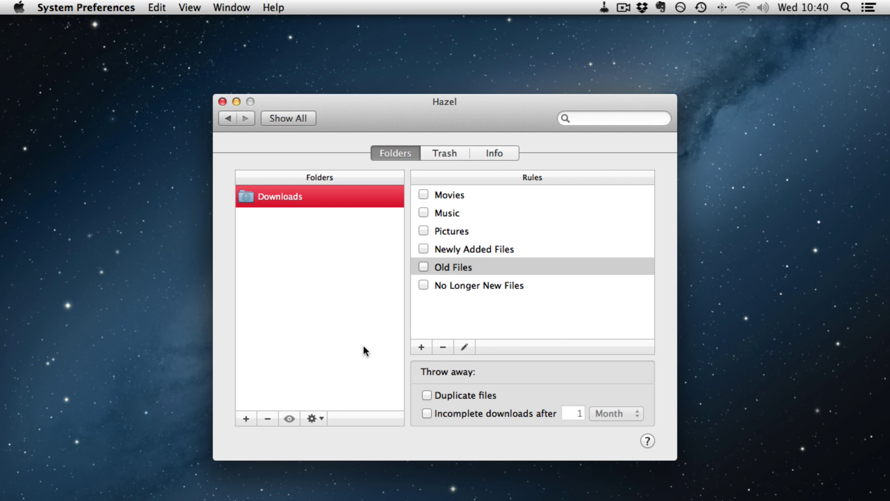
left_click(321, 416)
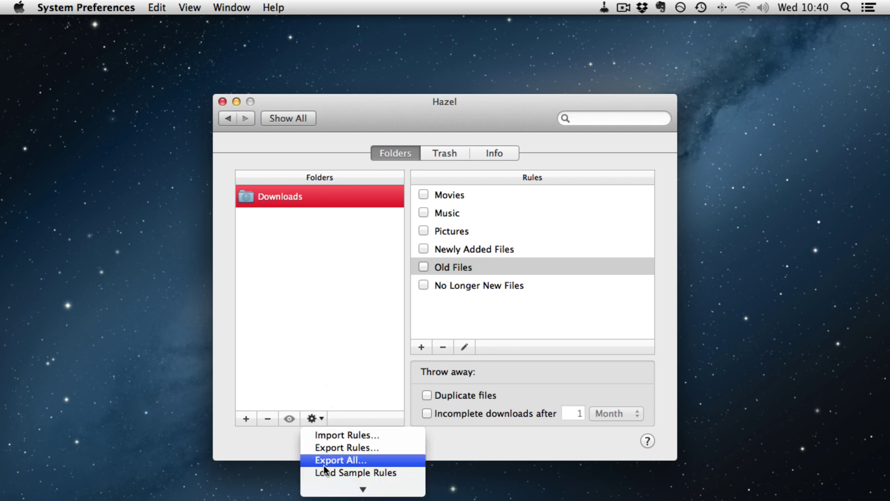
left_click(335, 487)
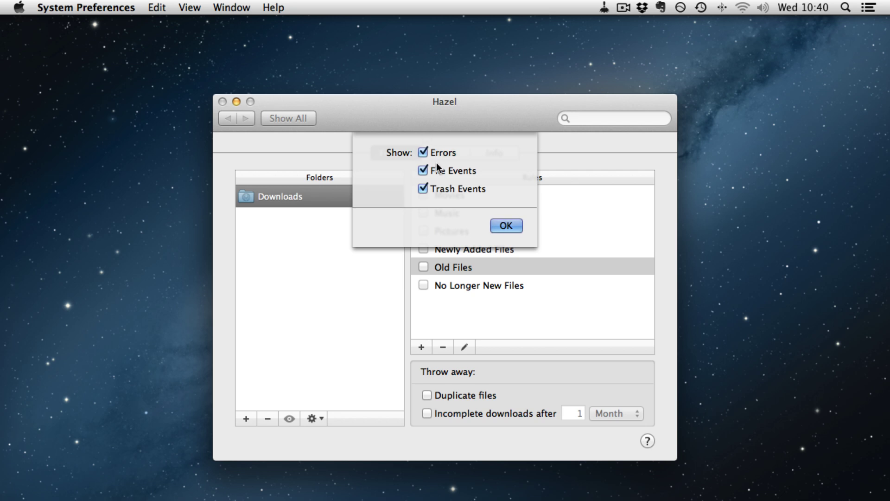
left_click(509, 226)
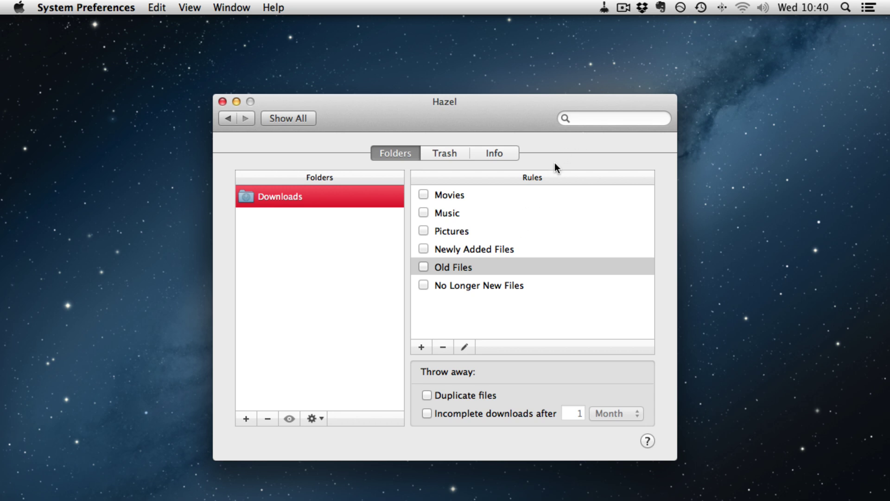
Step: Open the Old Files rule, review the Move action's Options popover, and save the rule
left_click(623, 7)
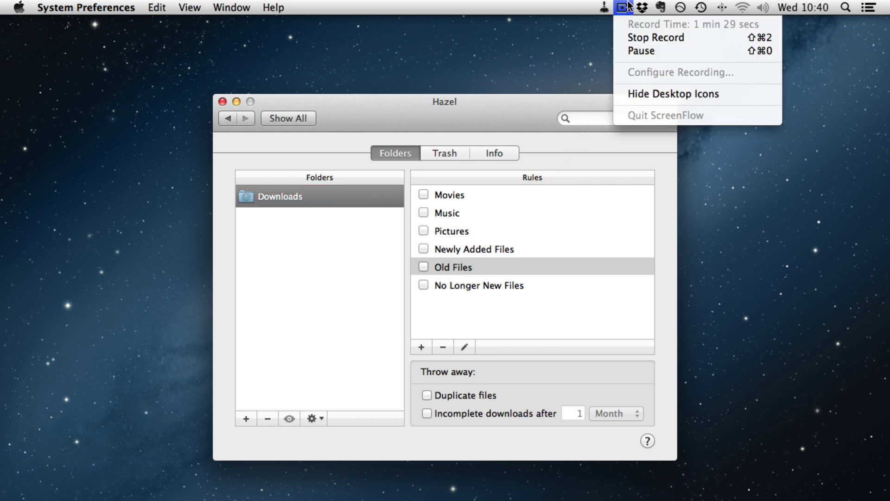
left_click(625, 46)
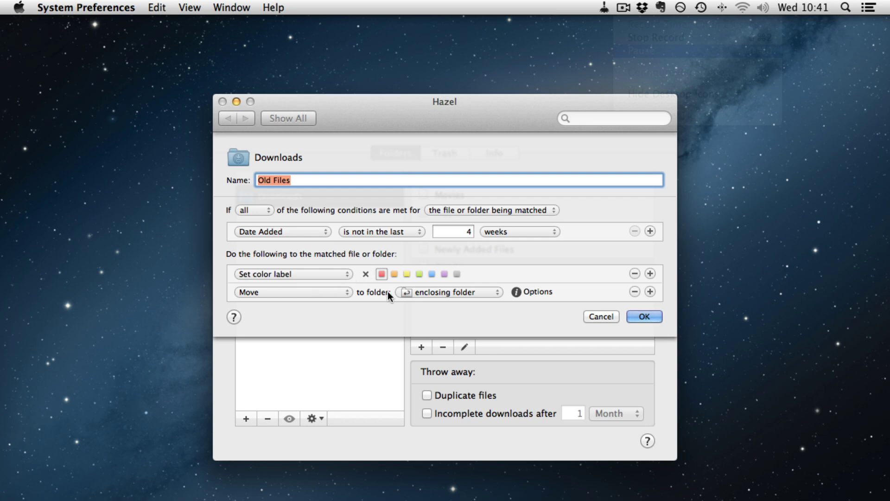
left_click(515, 291)
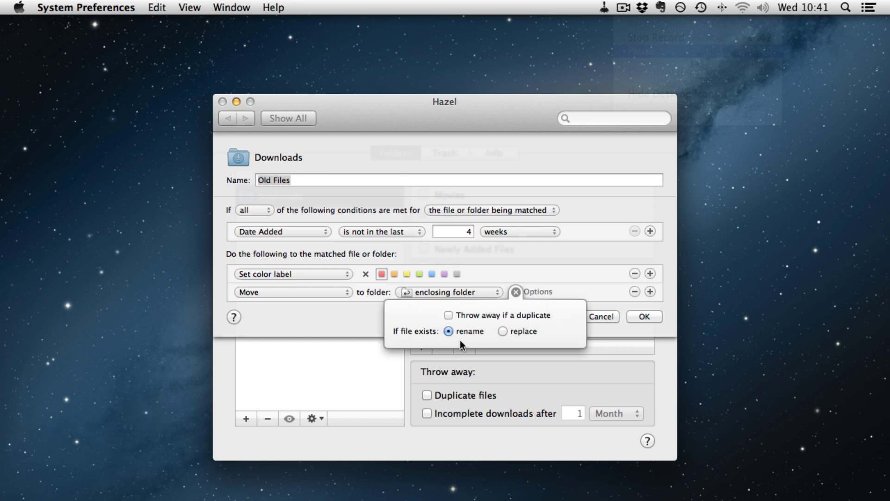
left_click(577, 291)
left_click(639, 313)
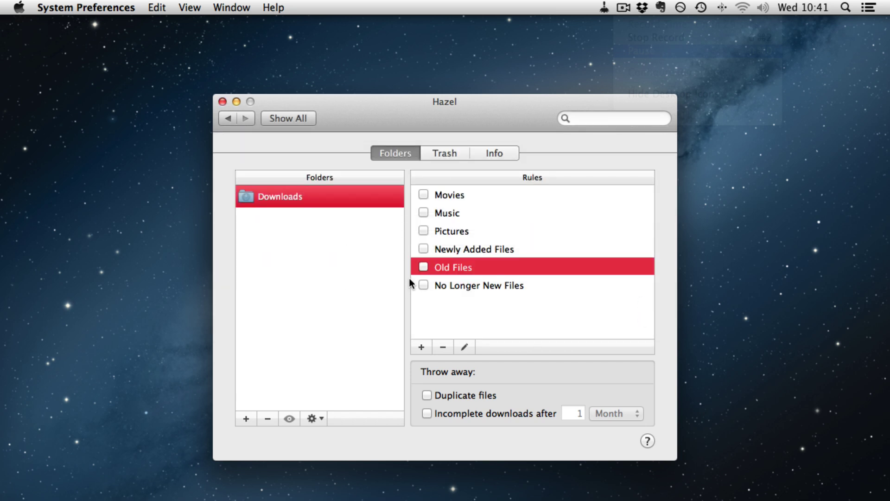
Step: Enable the Old Files rule and run Hazel's rules on Downloads from the menu-bar icon
left_click(423, 267)
left_click(603, 7)
mouse_move(653, 58)
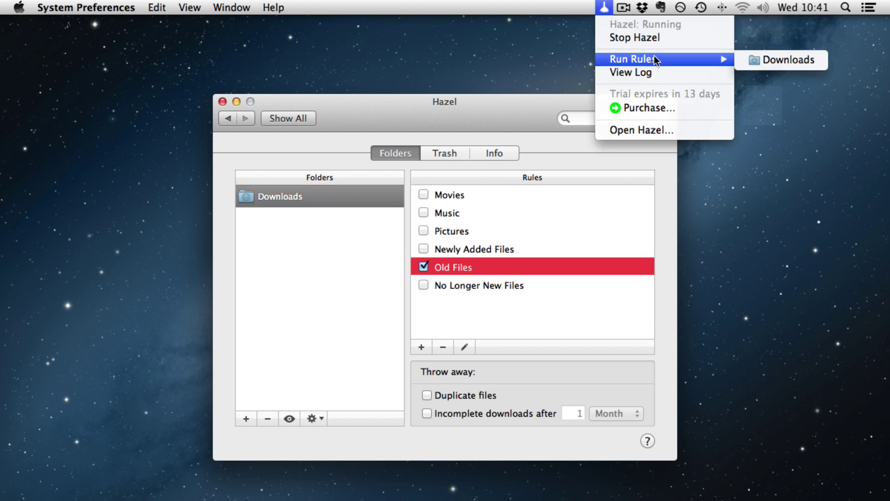
left_click(826, 59)
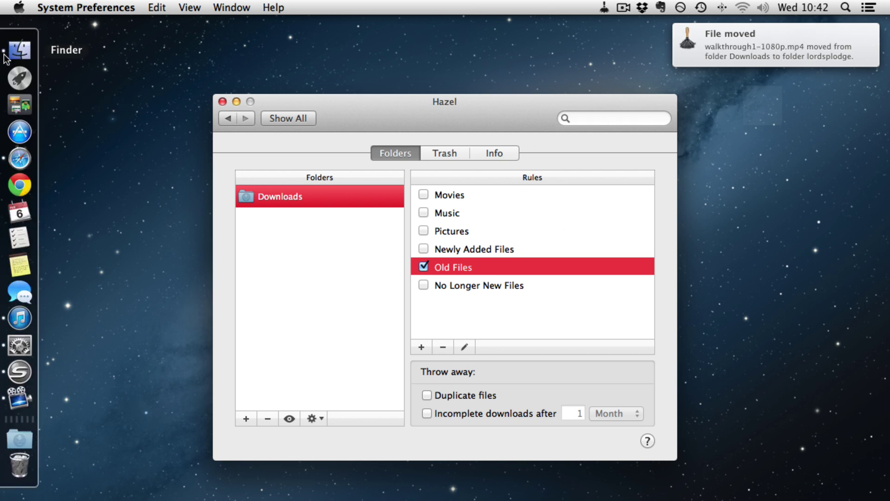
Step: In Finder, open the Downloads folder, then go back to the home folder
left_click(9, 51)
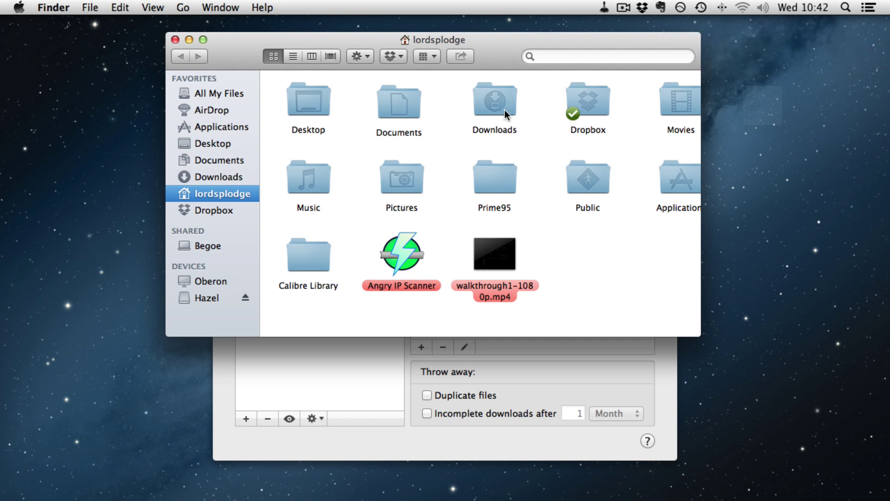
double_click(479, 102)
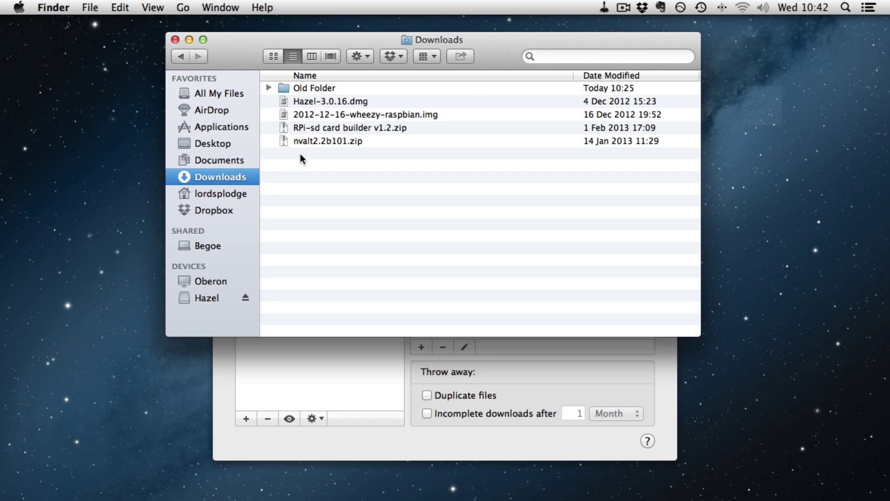
left_click(189, 58)
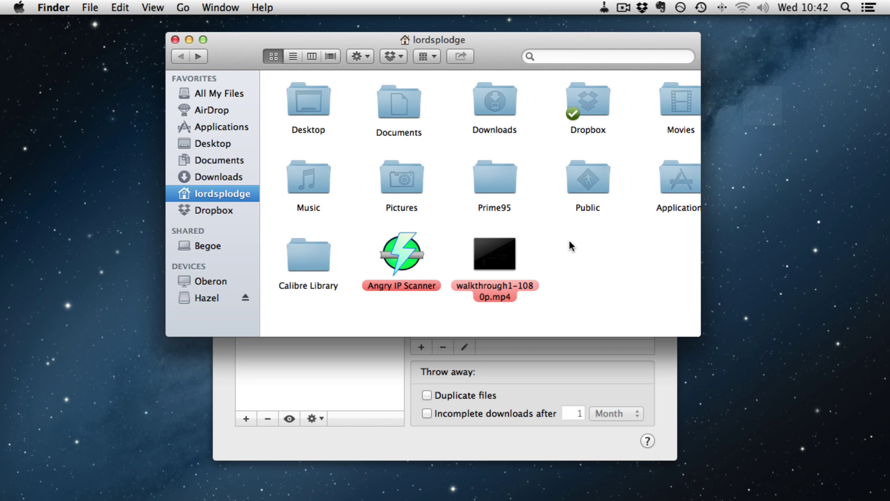
scroll(571, 246, "right", 5)
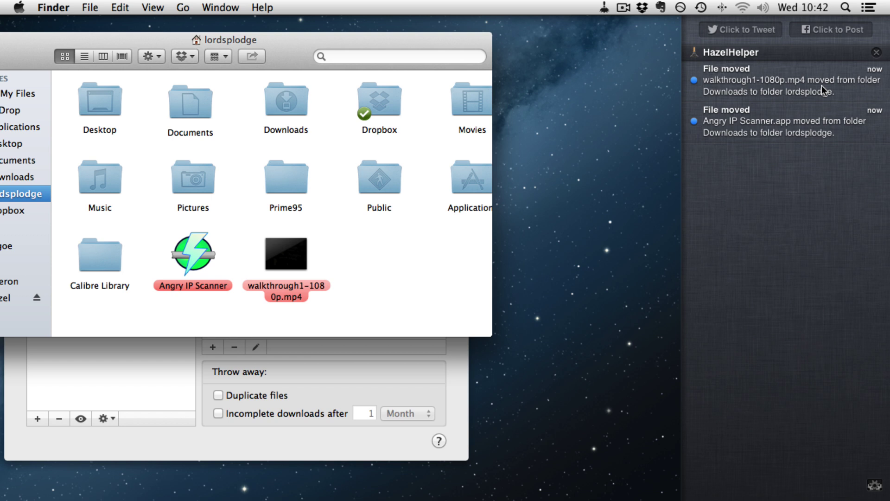
Step: Clear the HazelHelper notifications and switch off the Old Files rule in Hazel
left_click(877, 53)
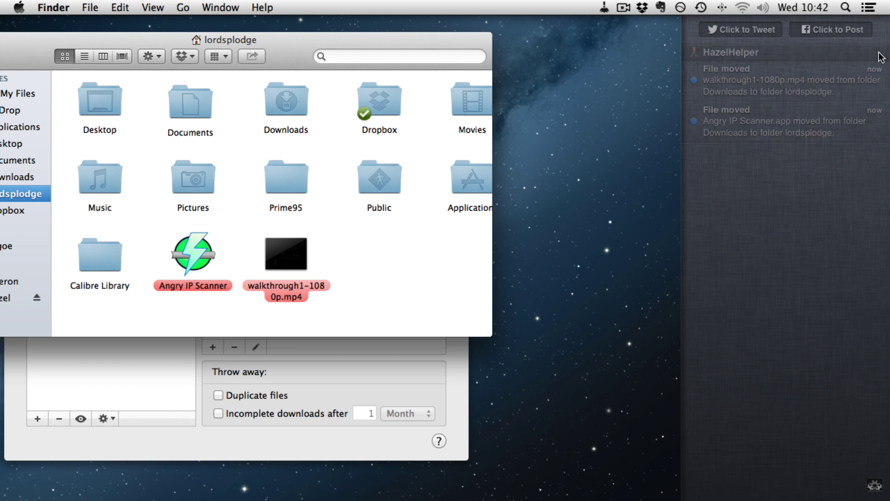
left_click(616, 140)
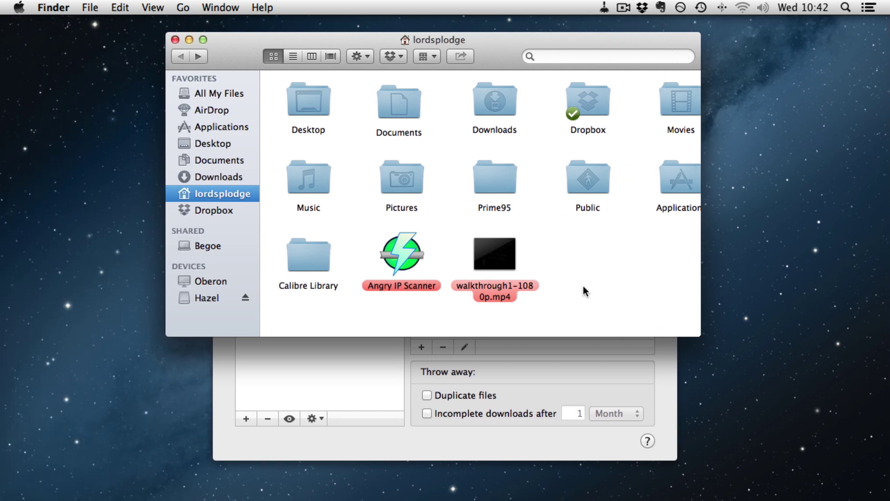
left_click(512, 359)
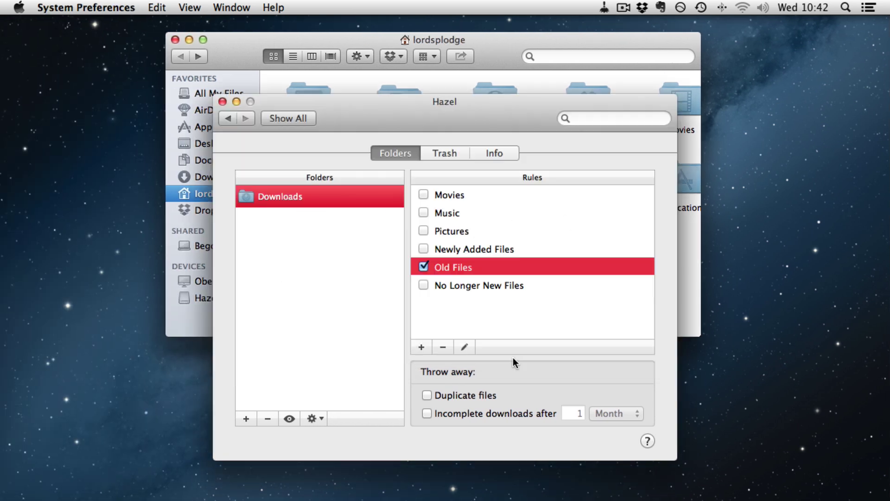
left_click(423, 268)
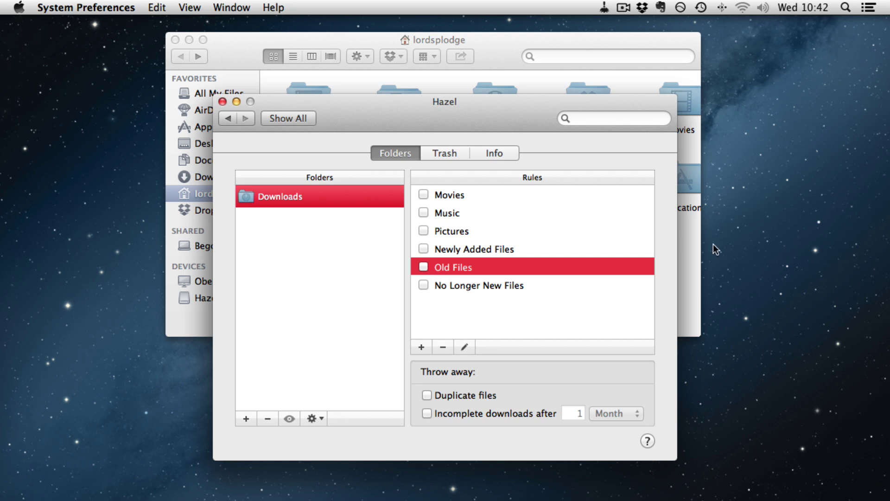
Step: Select the two red-labelled items in the home folder and close the Finder window
left_click(689, 263)
left_click_drag(554, 310, 494, 93)
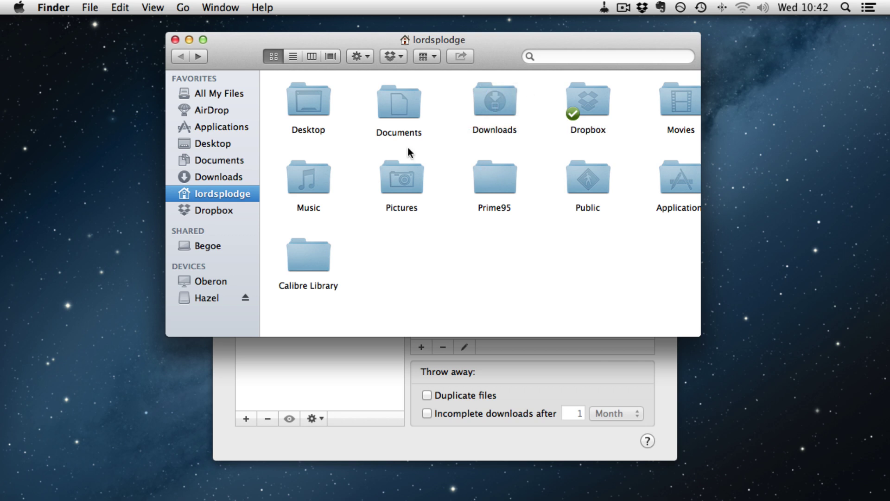
left_click(176, 40)
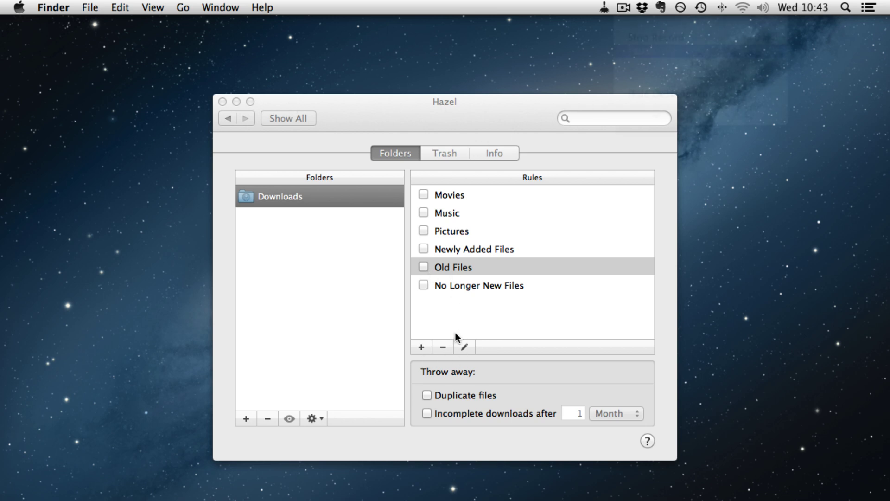
left_click(459, 345)
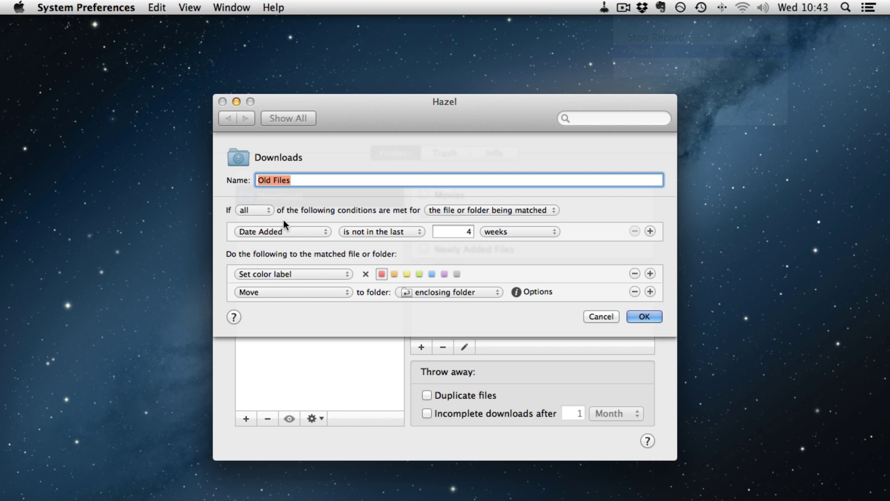
left_click(651, 231)
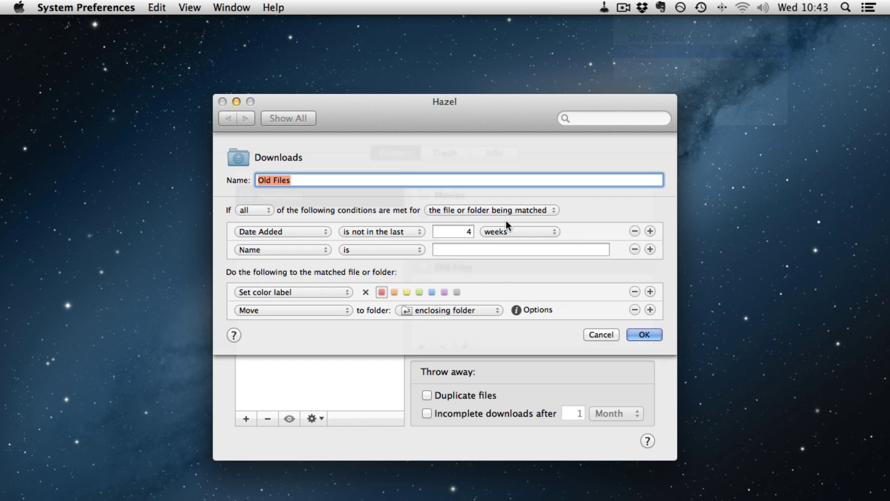
left_click(635, 249)
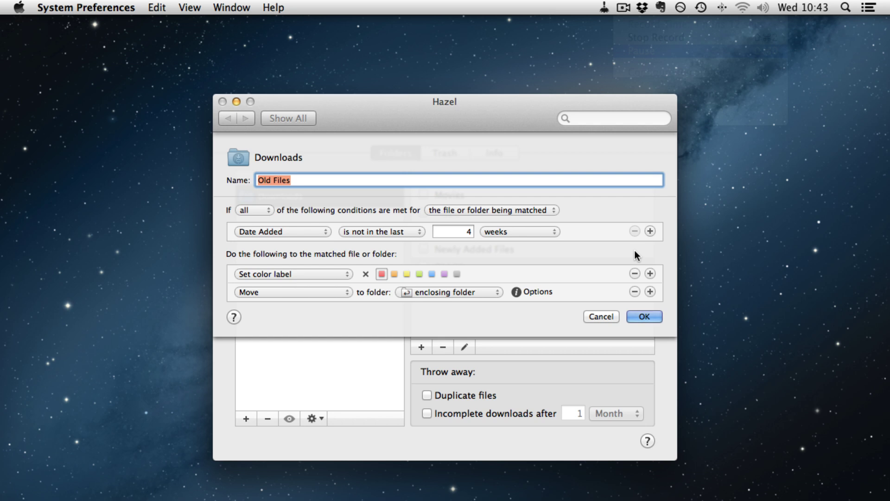
left_click(649, 231, "alt")
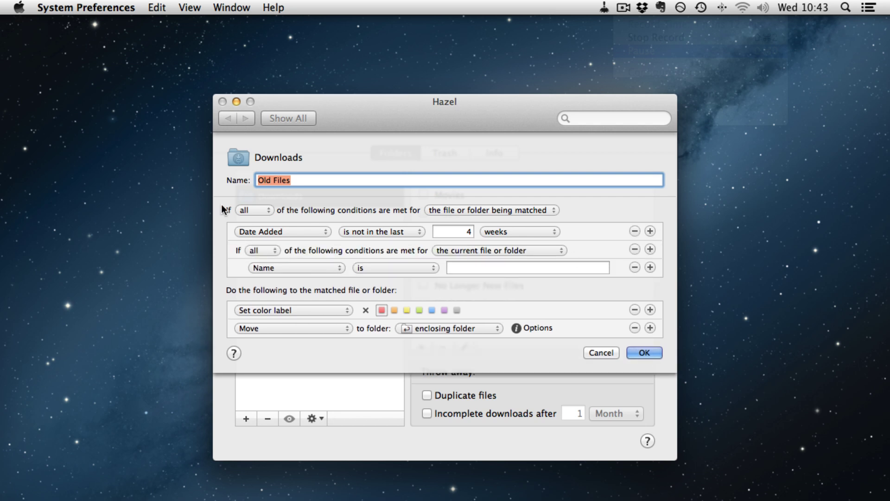
left_click(256, 250)
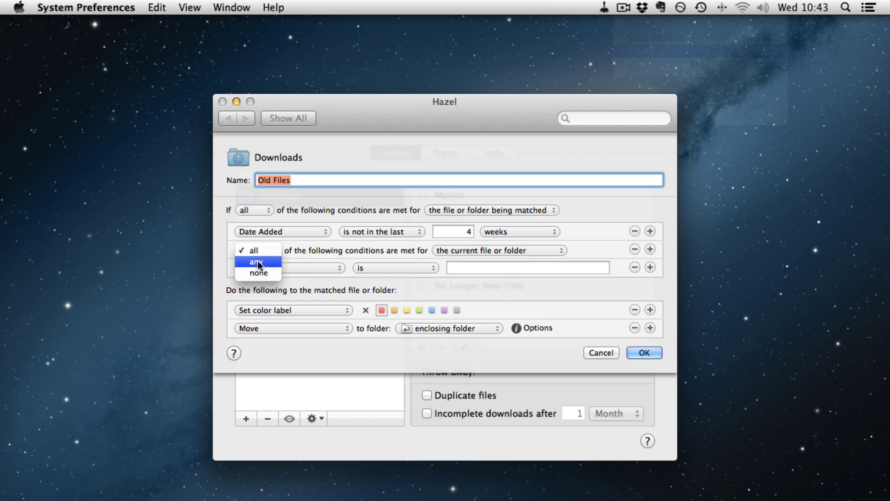
left_click(258, 273)
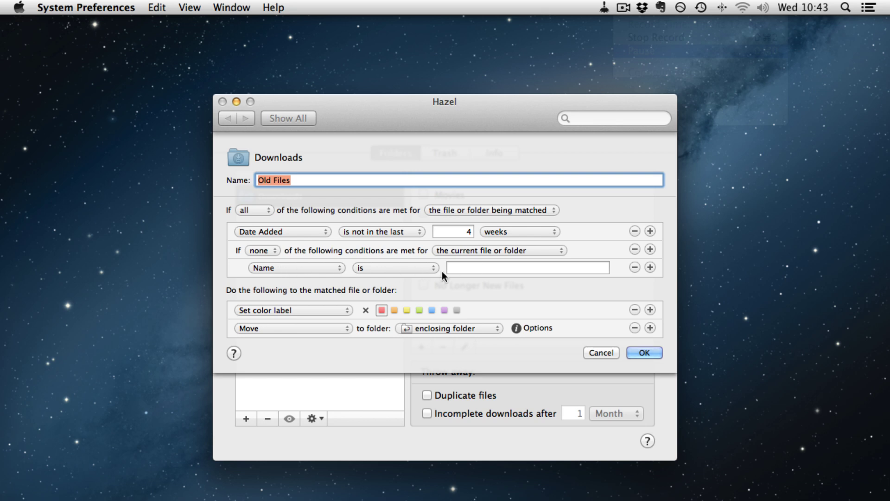
left_click(429, 267)
left_click(416, 279)
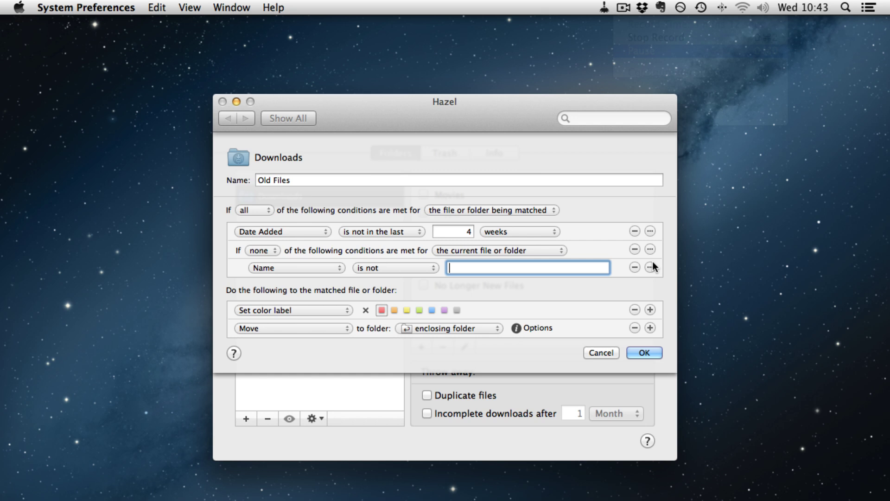
left_click(650, 265, "alt")
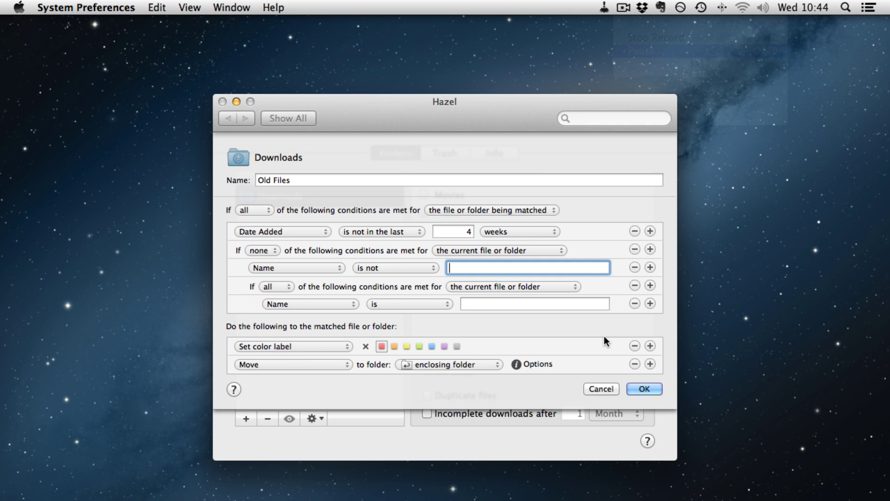
left_click(600, 389)
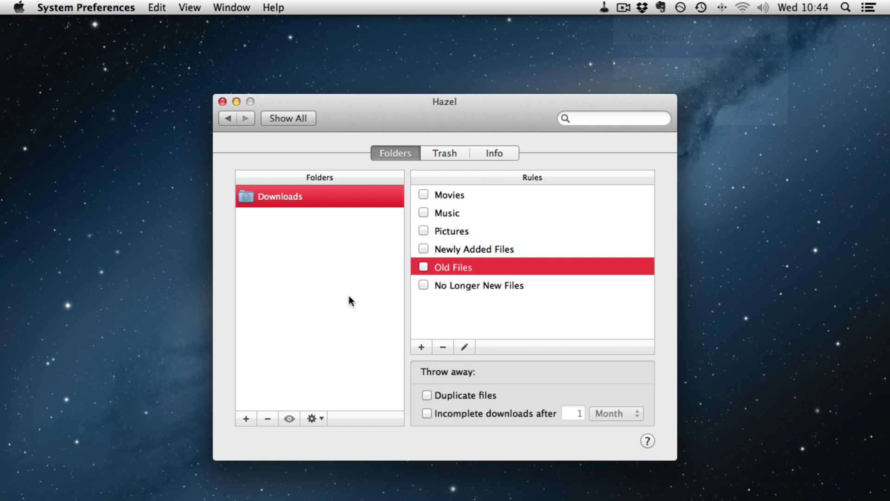
left_click(625, 8)
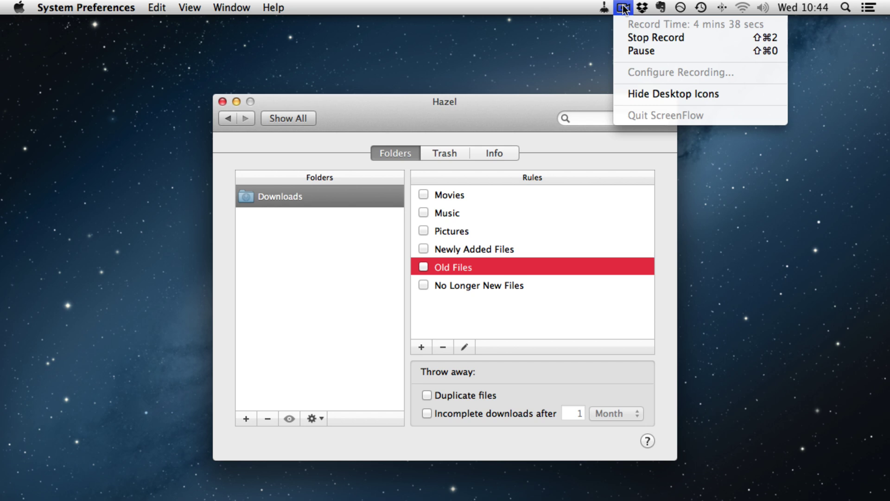
left_click(635, 49)
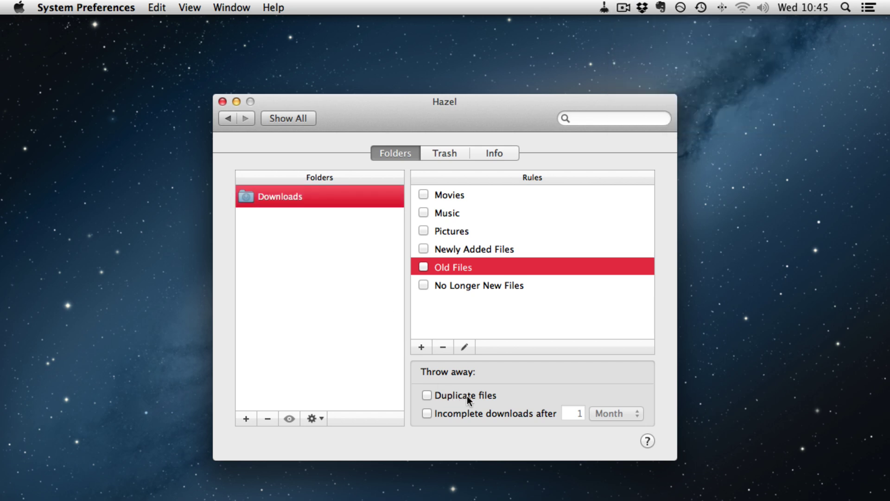
Step: In the Old Files rule, remove the Move to folder action and add a Sync action
left_click(466, 346)
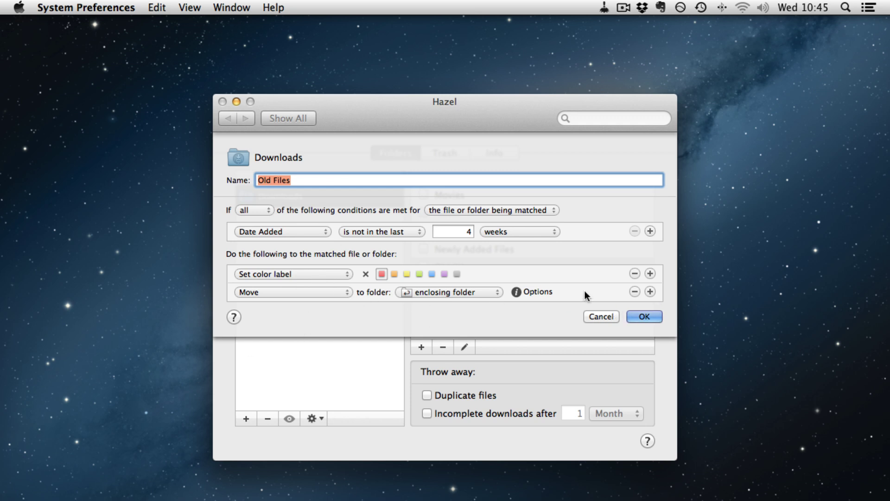
left_click(634, 291)
left_click(649, 273)
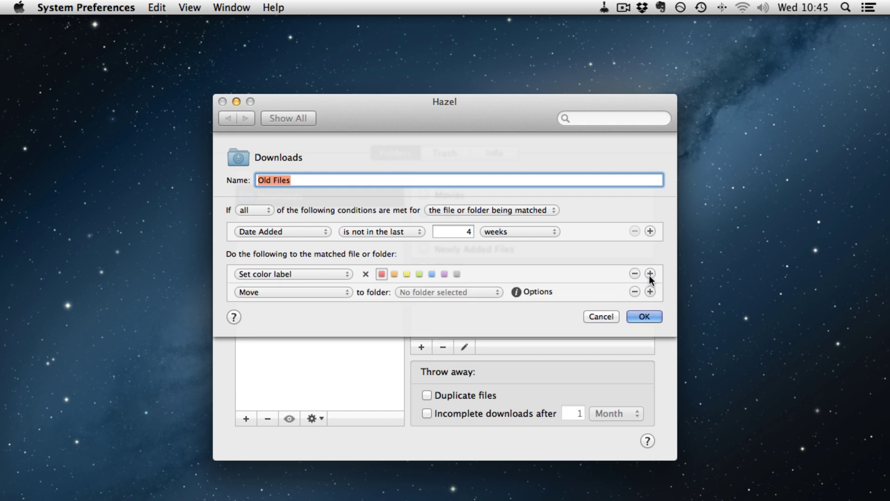
left_click(290, 291)
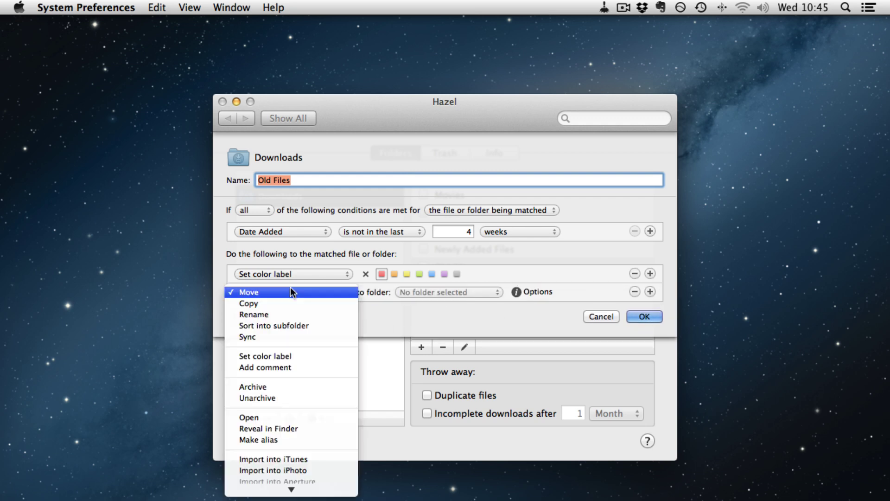
left_click(269, 336)
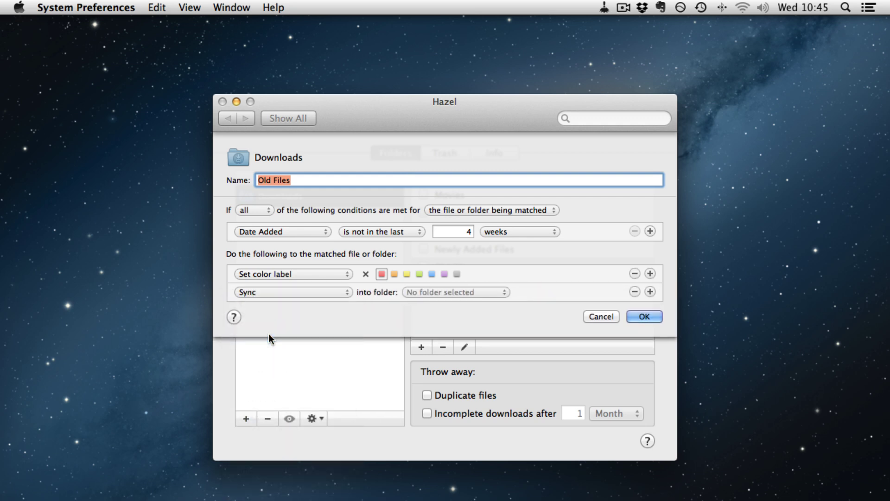
Step: Create a new folder named Sync in the home folder and make it the sync target
left_click(481, 292)
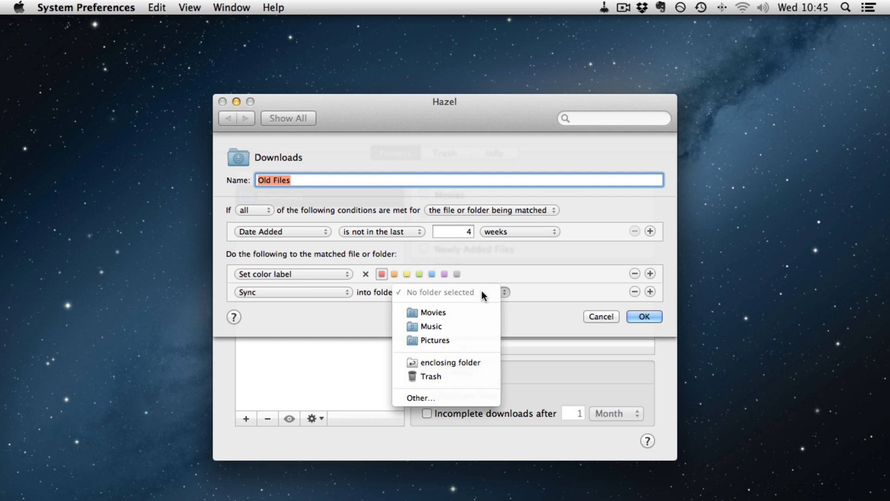
left_click(434, 397)
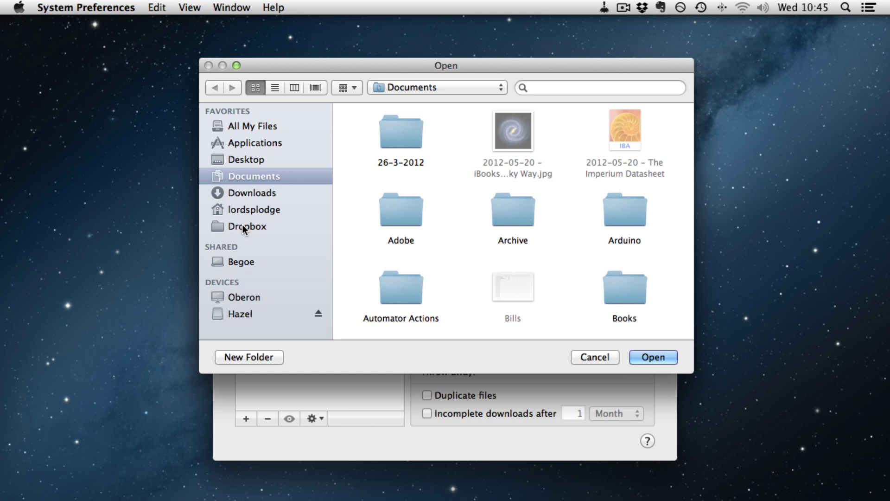
left_click(257, 209)
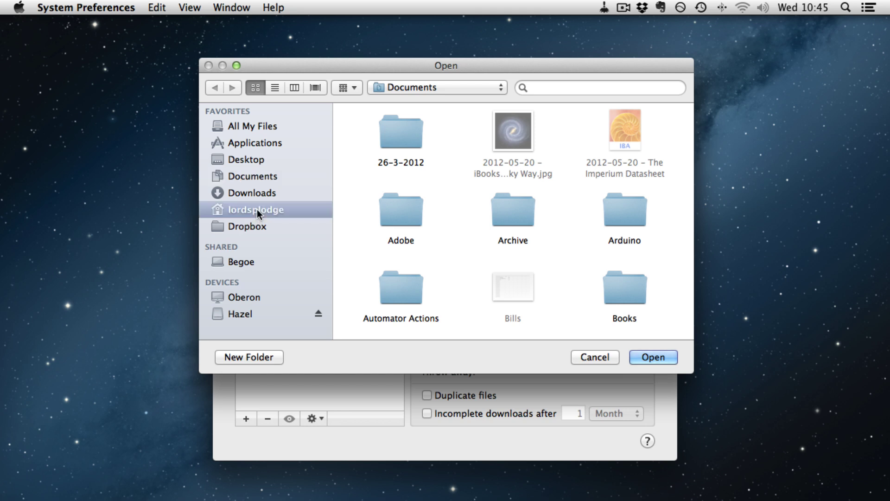
left_click(280, 357)
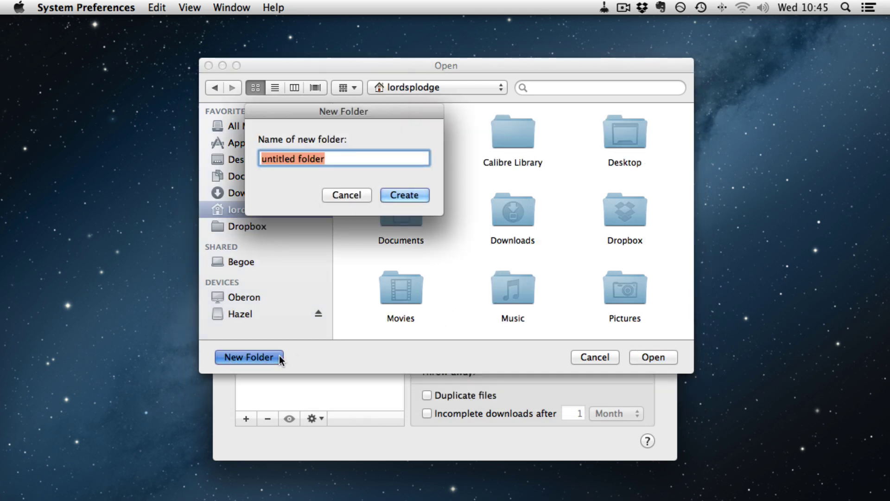
type("Sy")
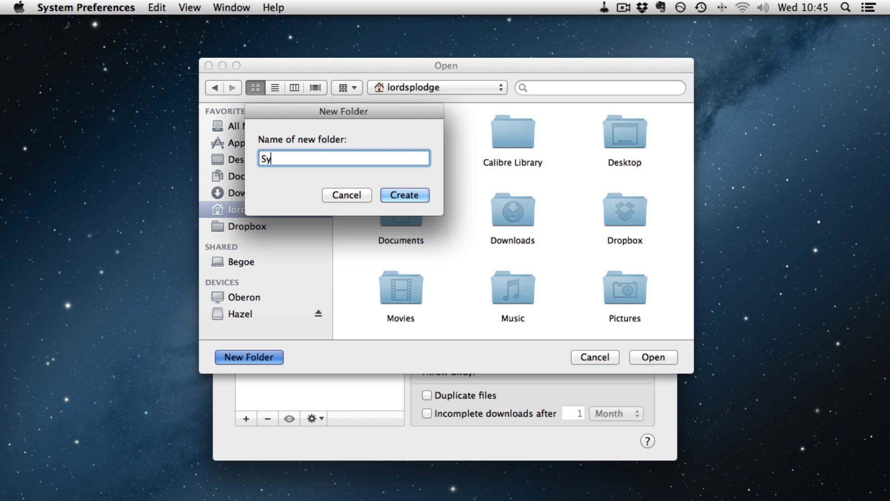
type("nc")
left_click(423, 195)
left_click(649, 357)
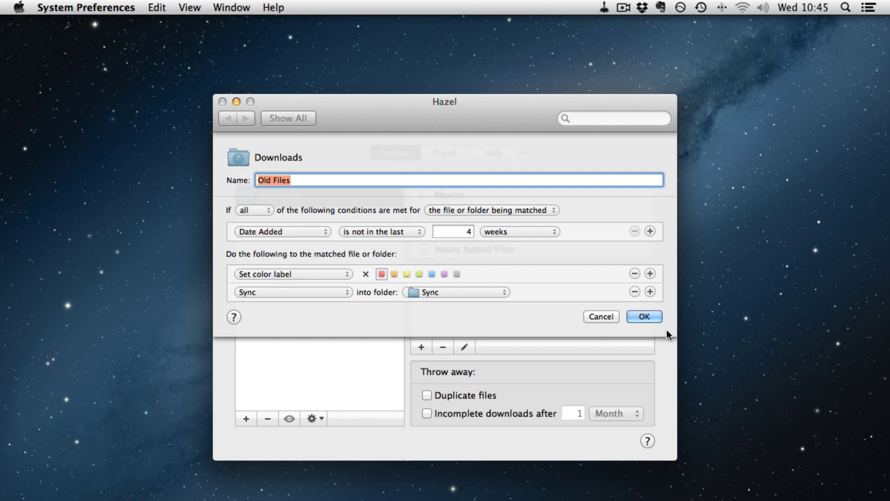
Step: Save the Old Files rule, enable it, and run the rules on Downloads from the menu-bar icon
left_click(644, 316)
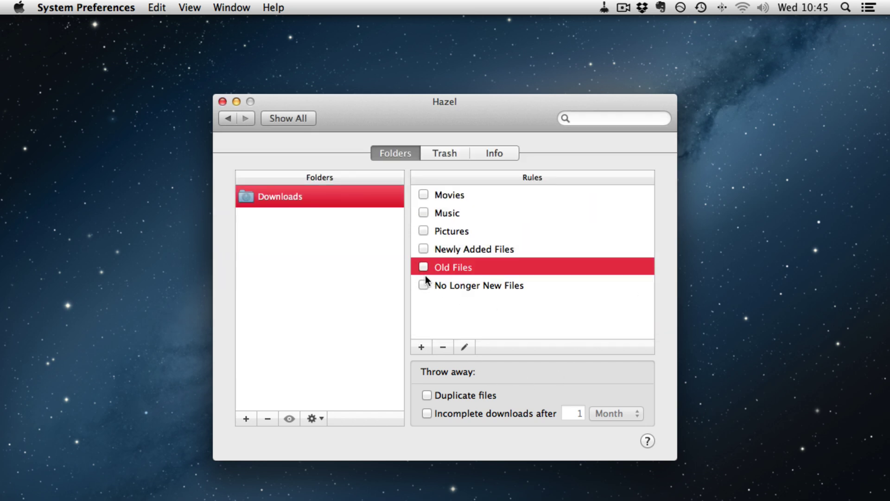
left_click(423, 267)
left_click(603, 7)
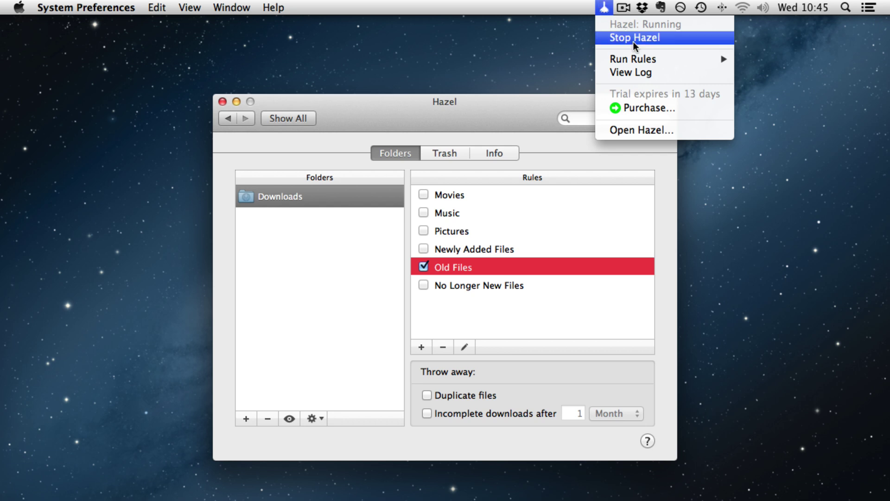
mouse_move(723, 59)
left_click(795, 55)
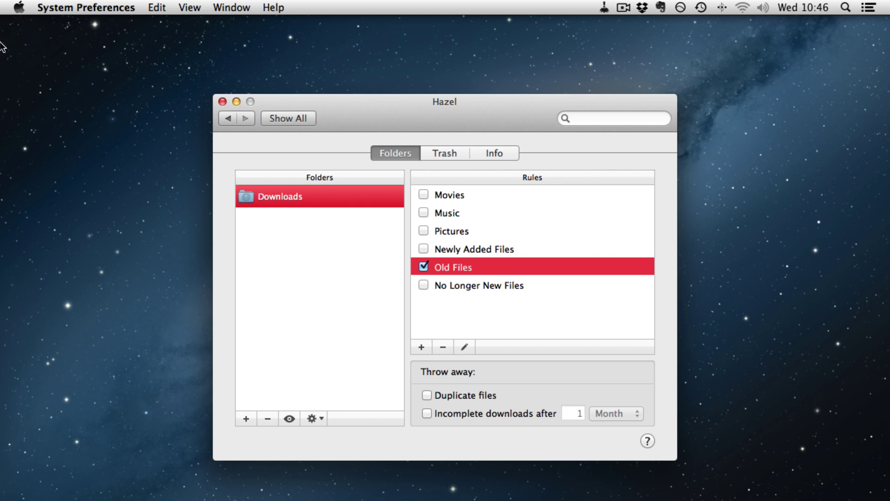
left_click(7, 54)
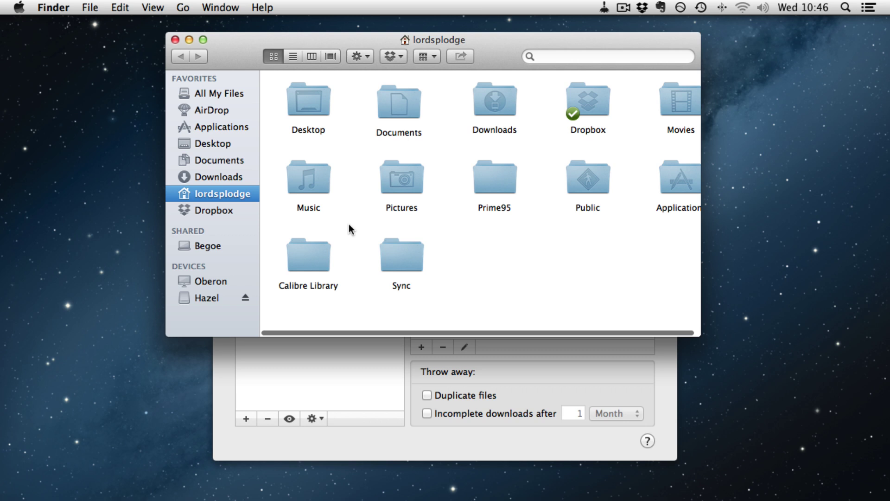
double_click(389, 245)
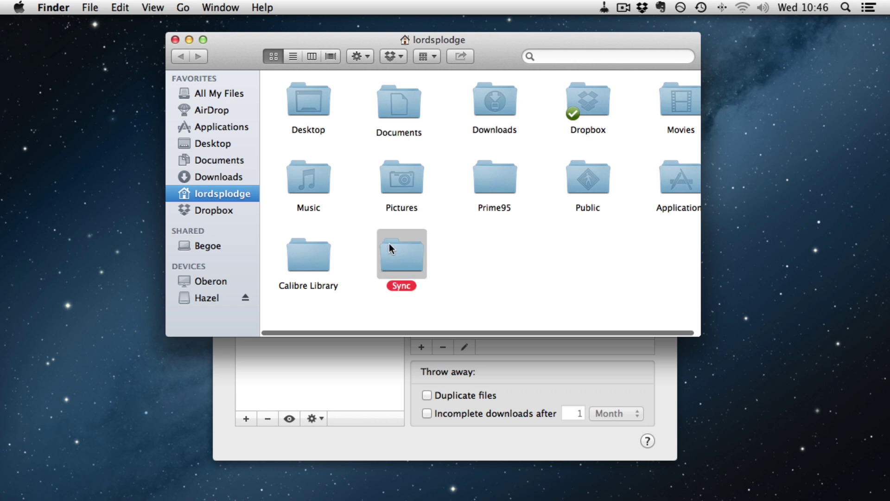
left_click(172, 41)
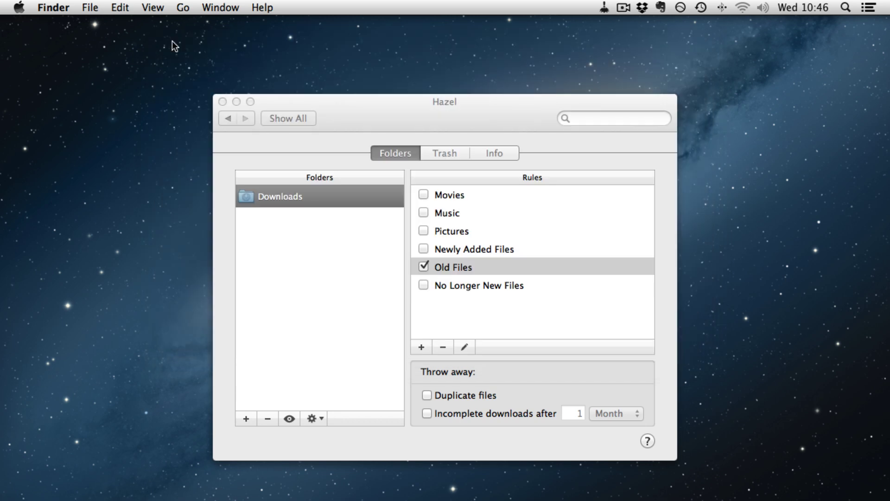
left_click(498, 268)
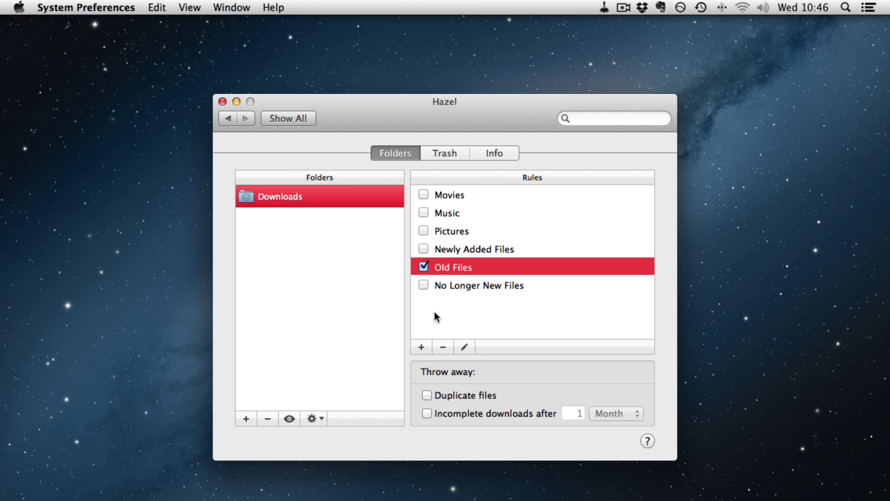
Step: Reopen the Old Files rule editor and browse the second action's alternatives, leaving it on Sync
left_click(467, 342)
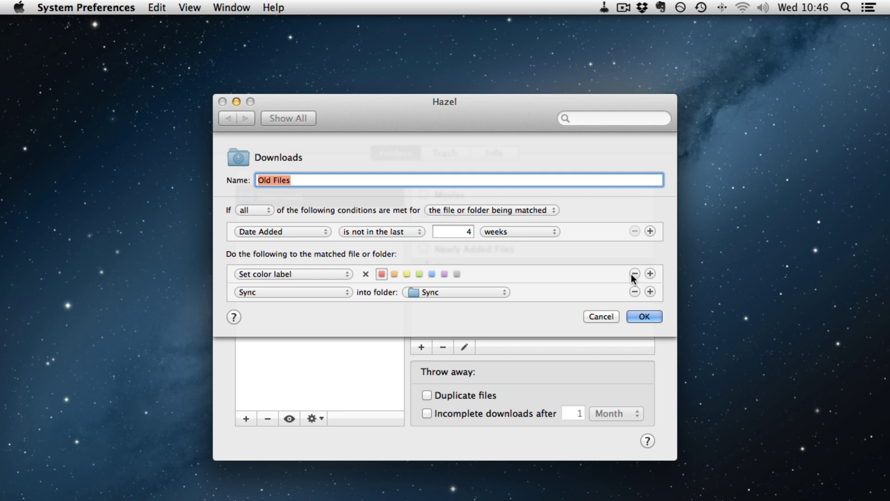
left_click(606, 315)
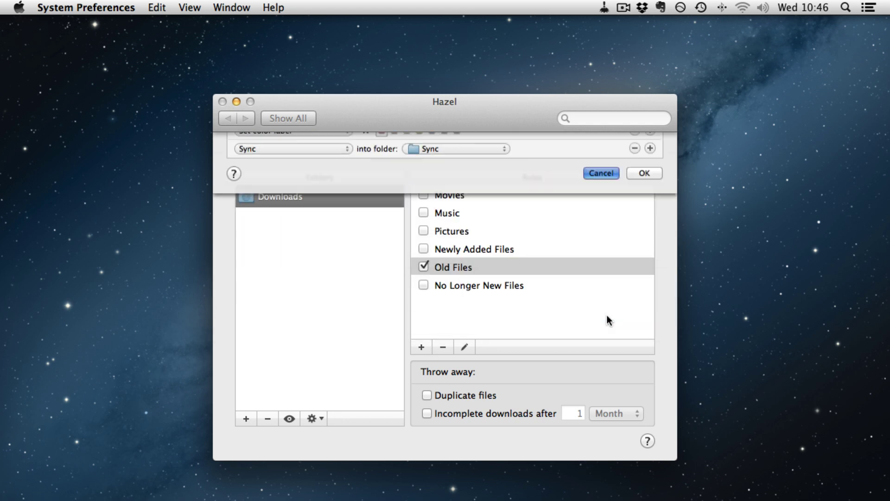
left_click(464, 347)
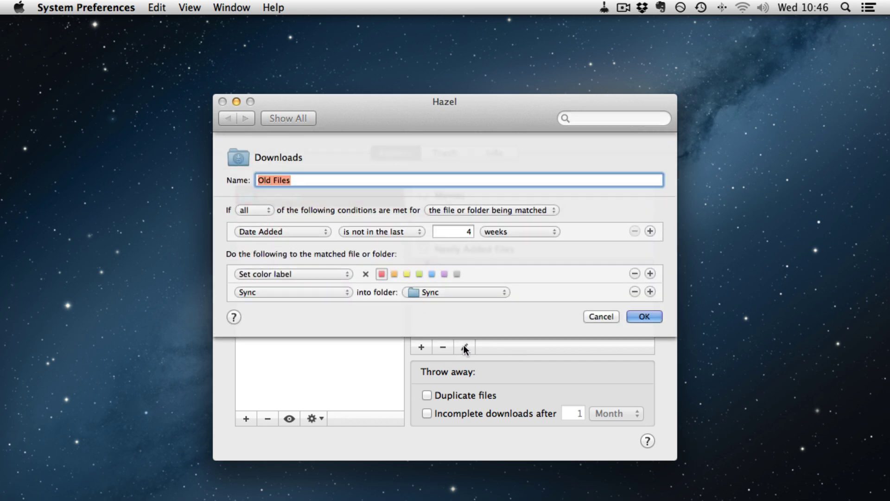
left_click(294, 292)
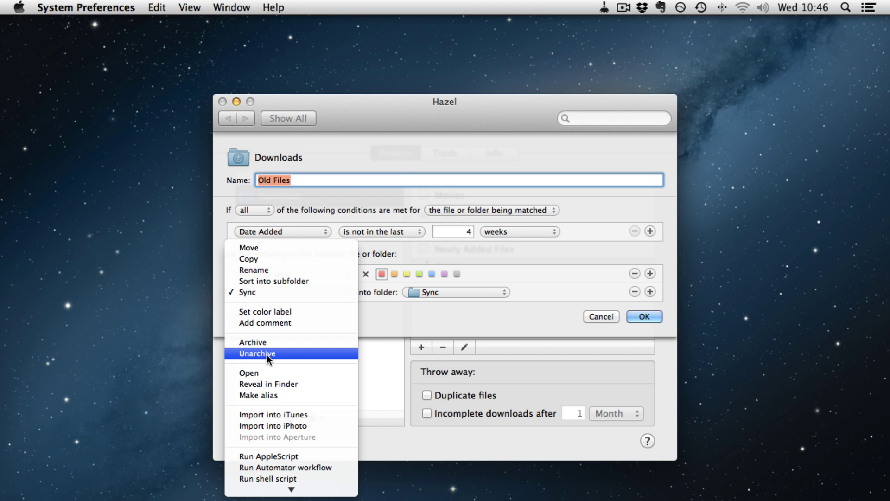
left_click(402, 325)
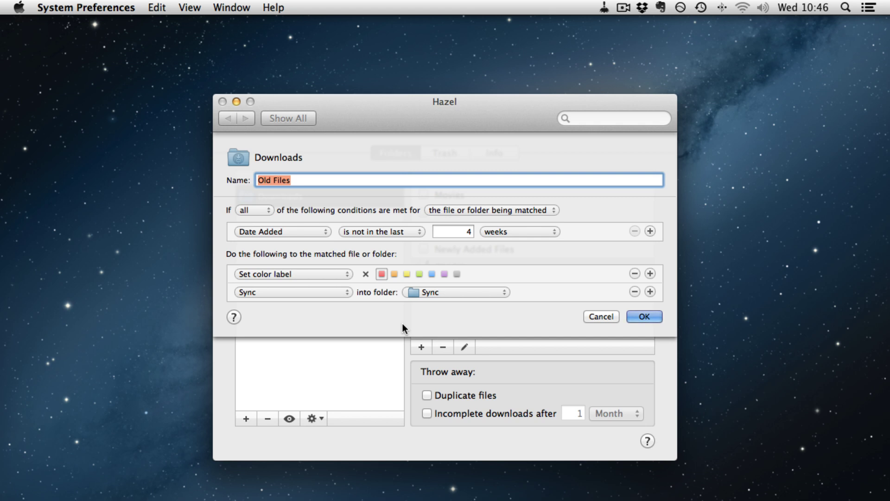
Step: Switch the second action to Import into iTunes, keeping the Library playlist
left_click(300, 291)
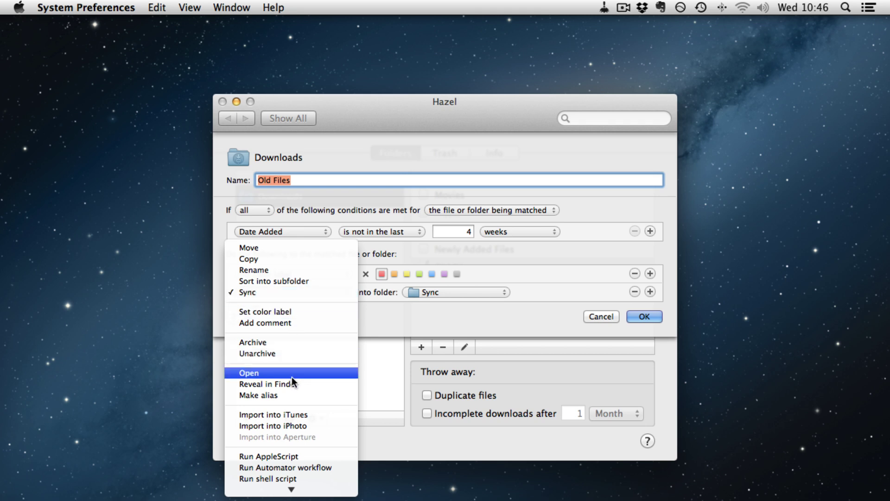
left_click(271, 414)
left_click(425, 291)
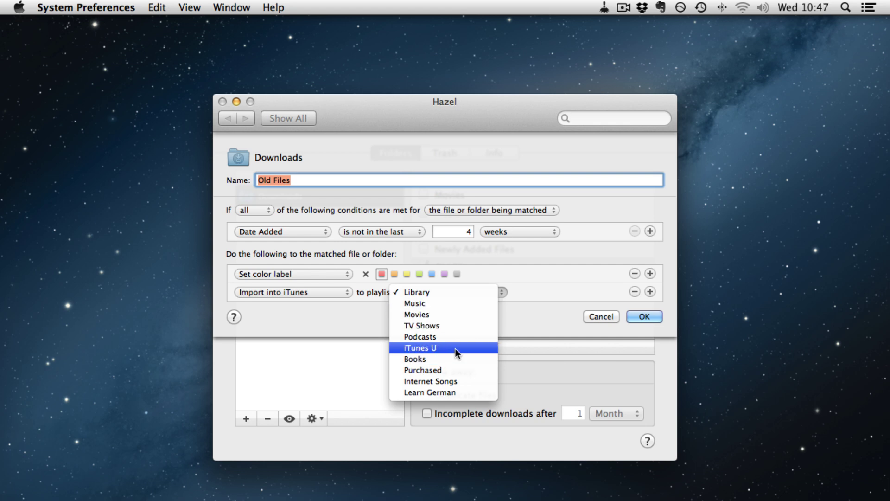
left_click(297, 313)
Step: Change the second action to Import into iPhoto with the Last Import album
left_click(323, 292)
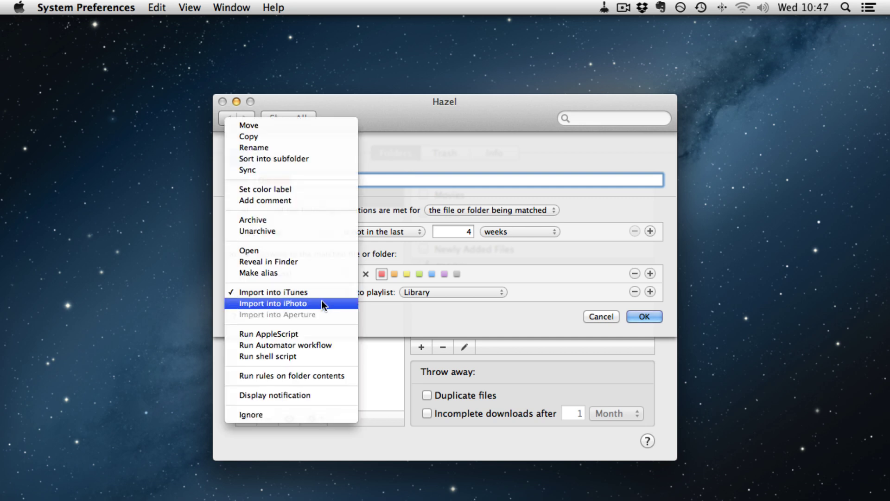
left_click(322, 301)
left_click(433, 293)
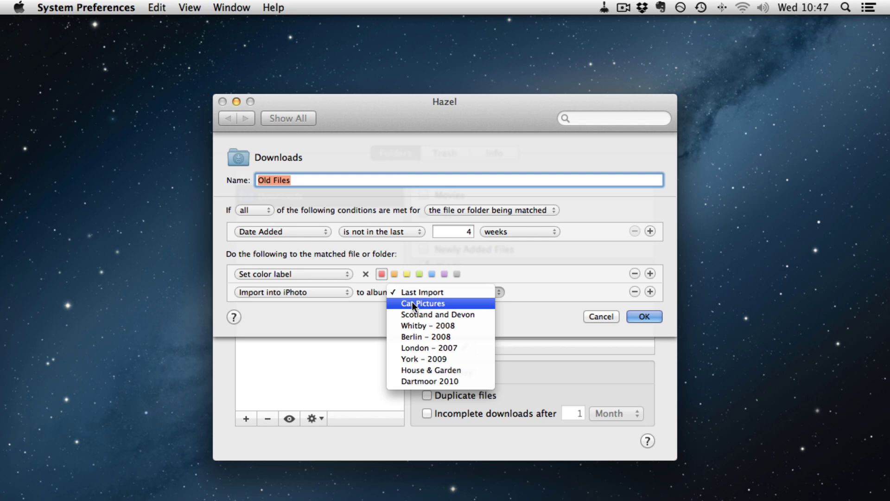
left_click(351, 316)
left_click(308, 292)
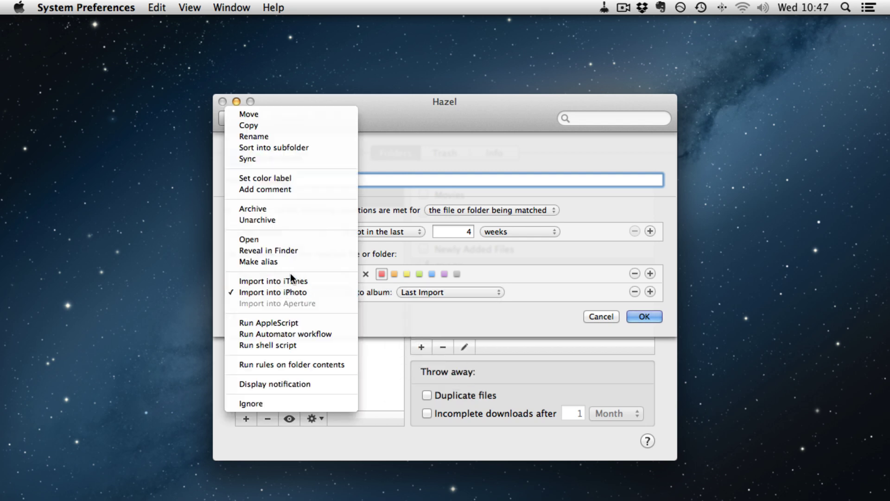
Step: Change the second action to Rename and check the name token's case options, leaving them unchanged
left_click(258, 137)
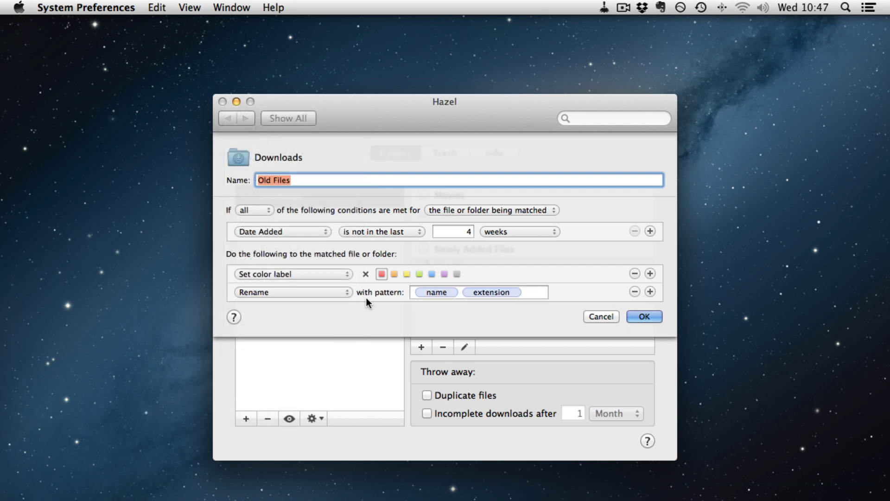
left_click(449, 290)
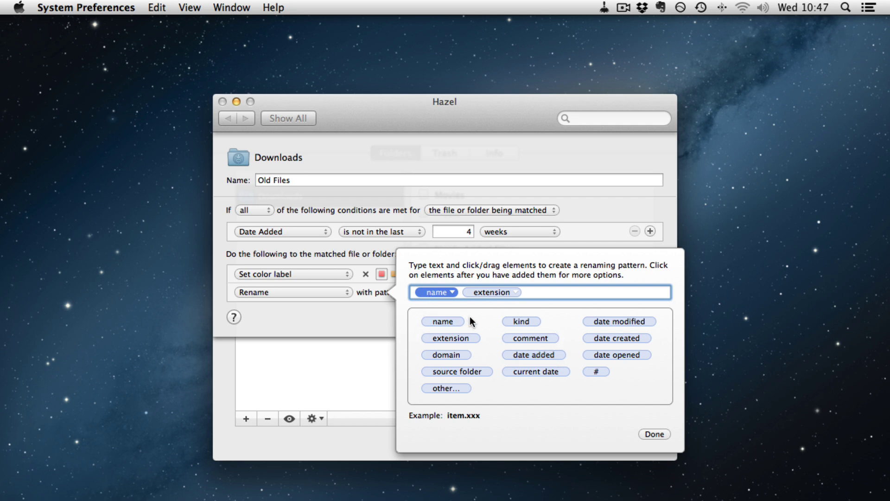
left_click(451, 292)
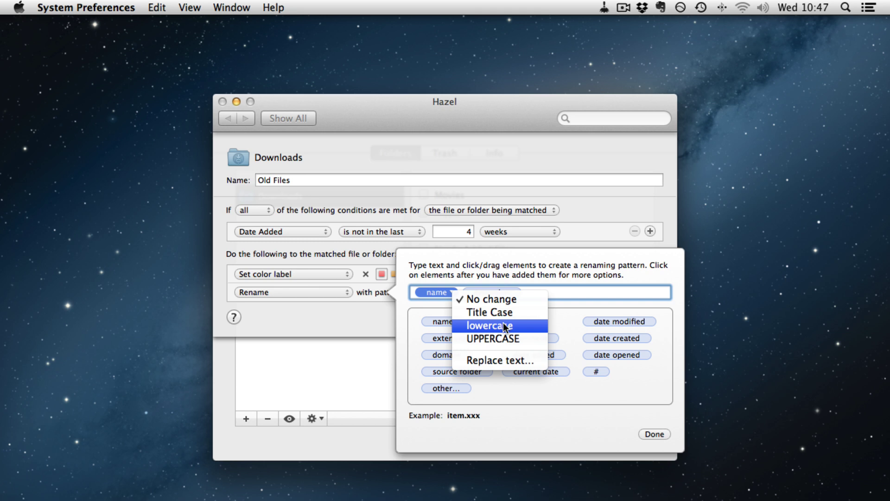
left_click(526, 338)
left_click(595, 291)
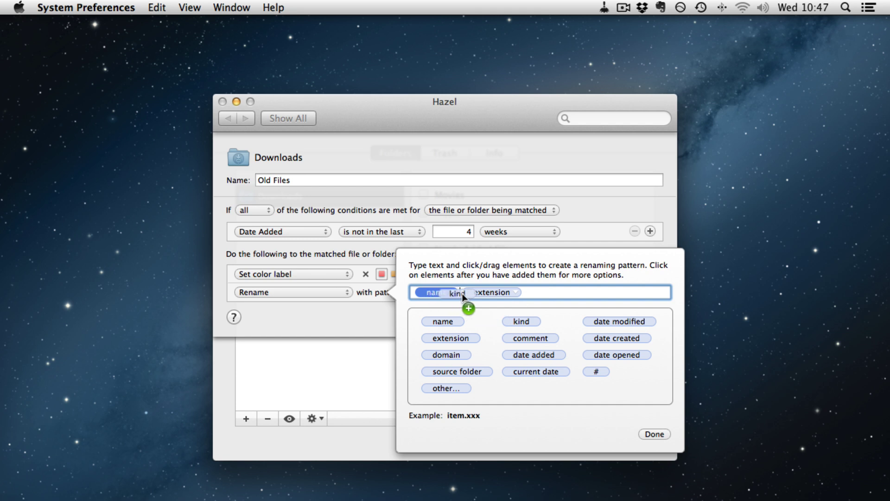
Step: Build the rename pattern as name, kind, current date, counter and extension, with default token options
left_click_drag(461, 293, 460, 293)
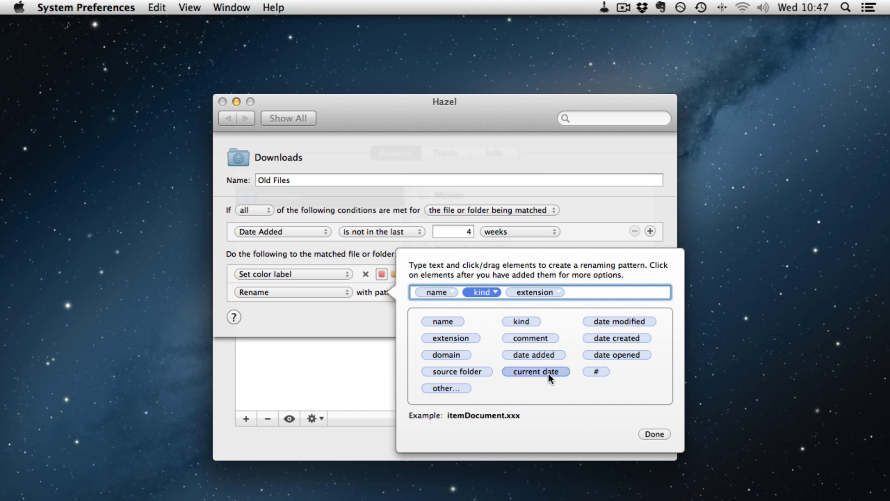
left_click_drag(547, 372, 511, 291)
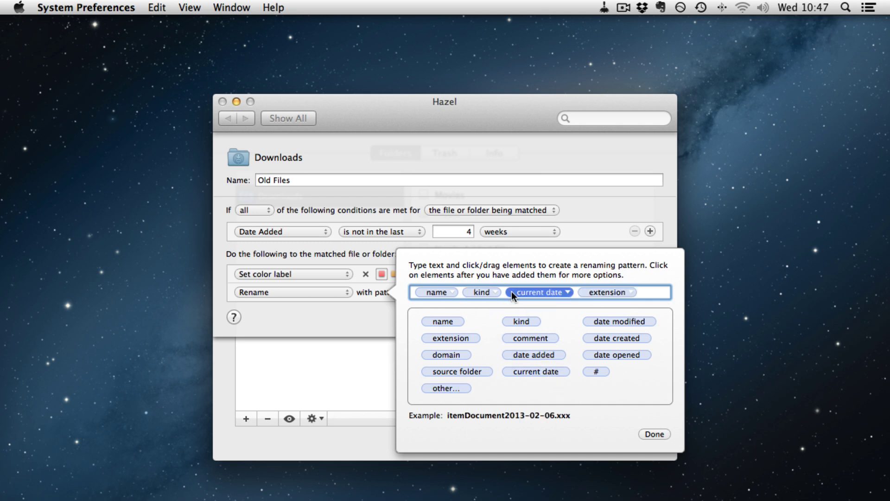
left_click(567, 292)
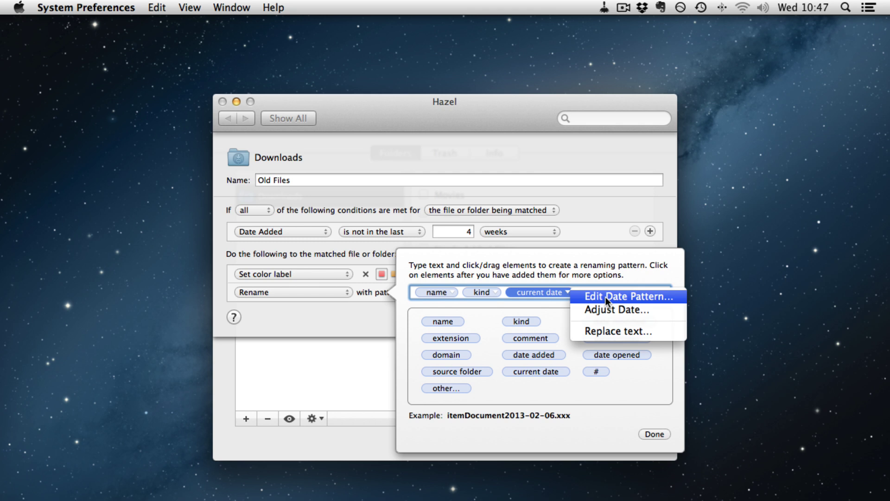
left_click(567, 398)
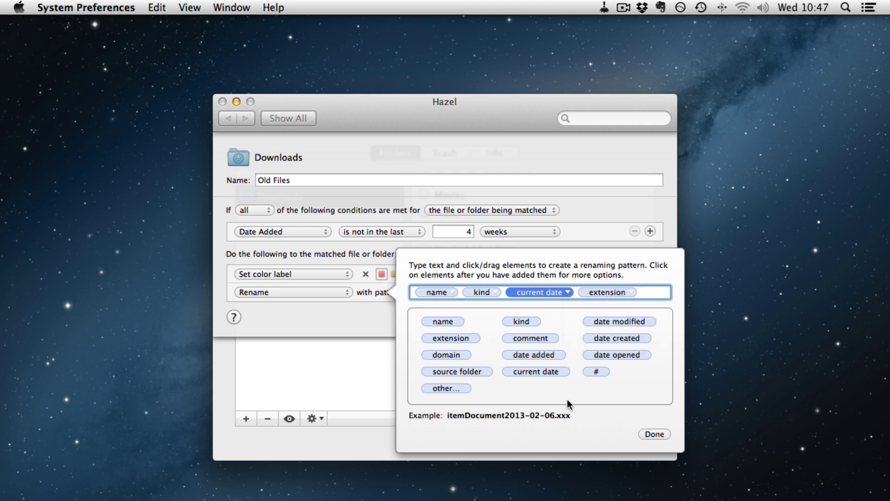
left_click_drag(578, 291, 579, 293)
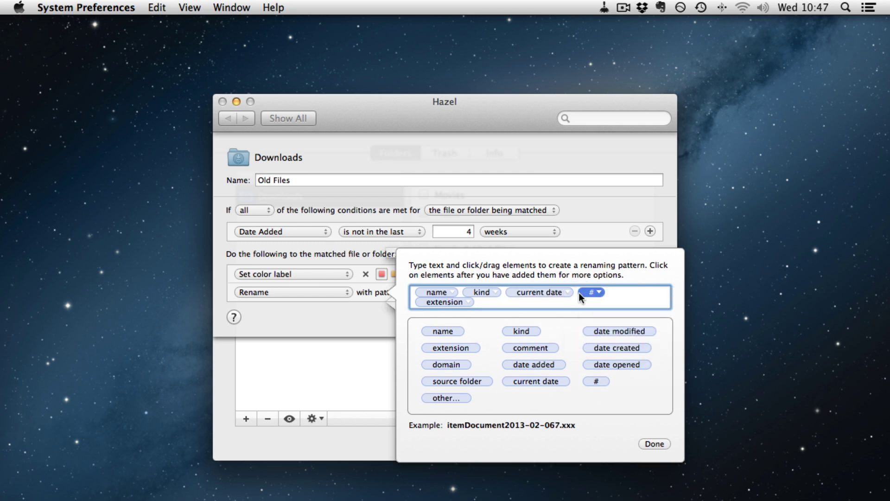
left_click(596, 293)
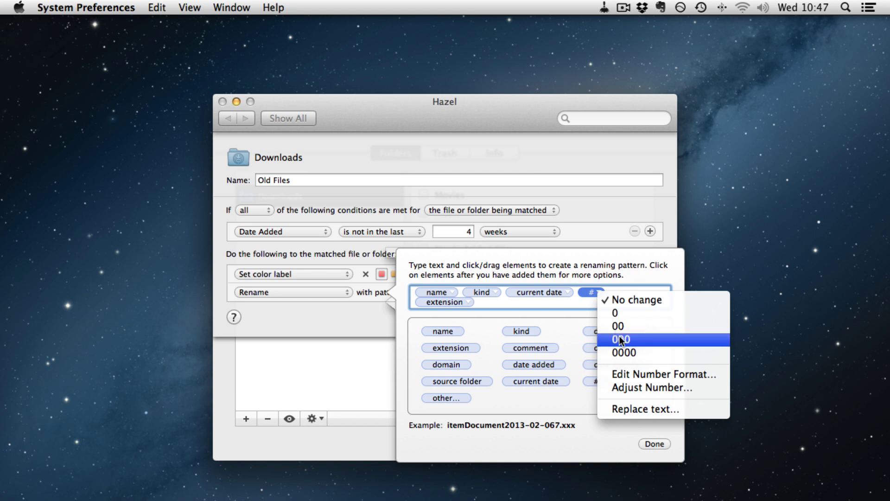
left_click(568, 402)
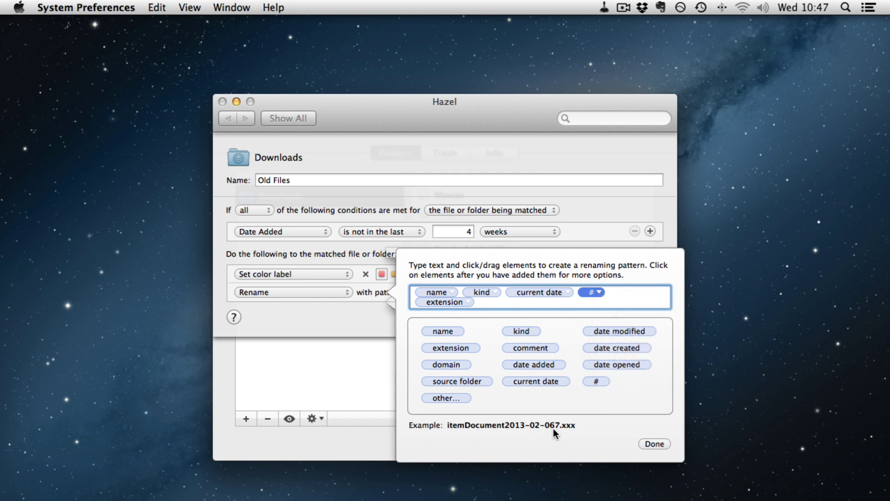
left_click(644, 443)
left_click(593, 318)
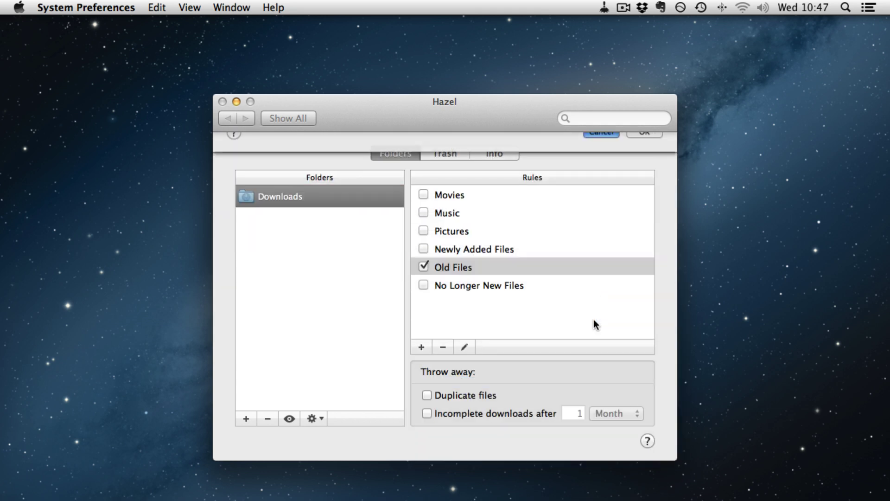